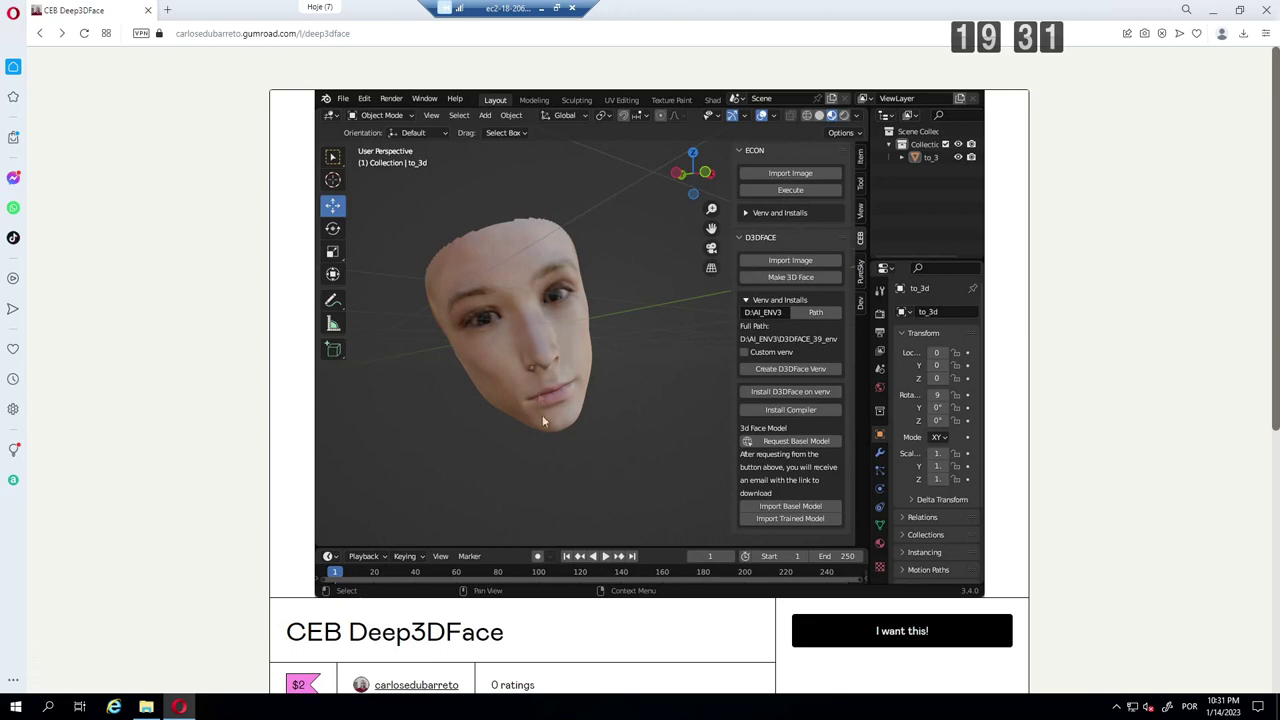
Step: Copy coupon code 3gcekp4 from the CEB Deep3DFace page and add the add-on to the cart
scroll(426, 434, "down", 2)
scroll(426, 434, "down", 3)
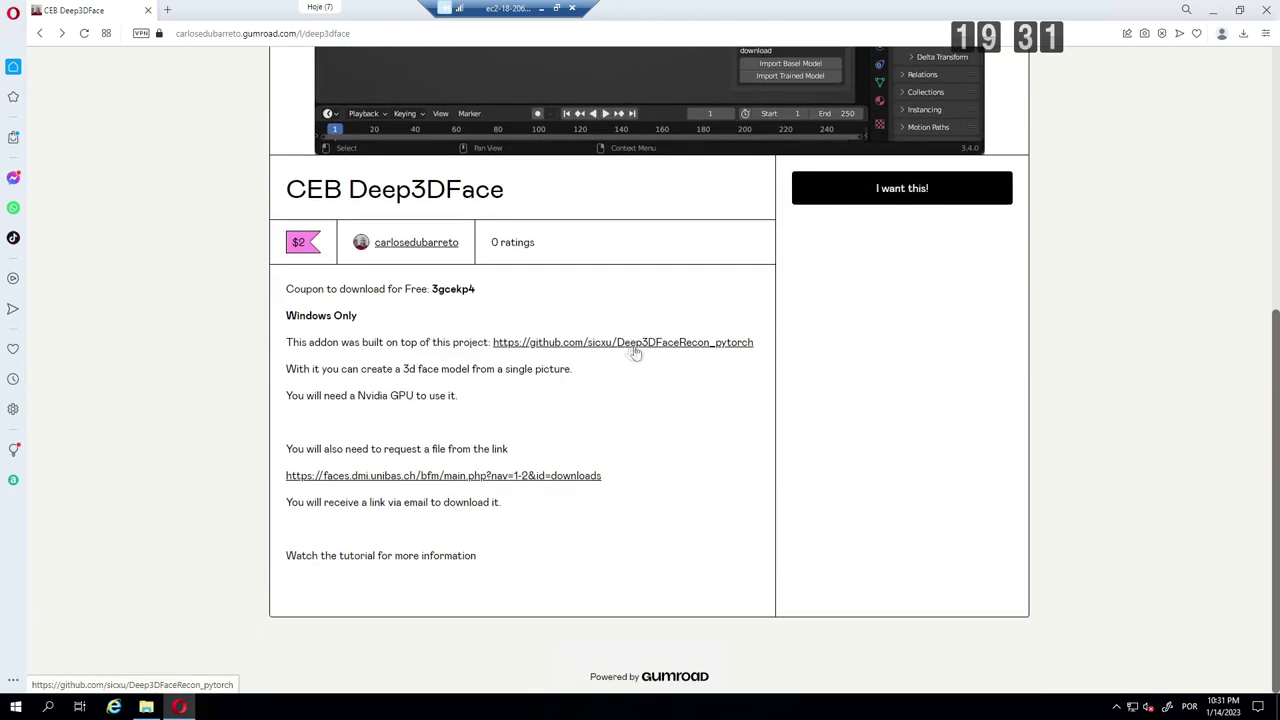
scroll(652, 336, "up", 1)
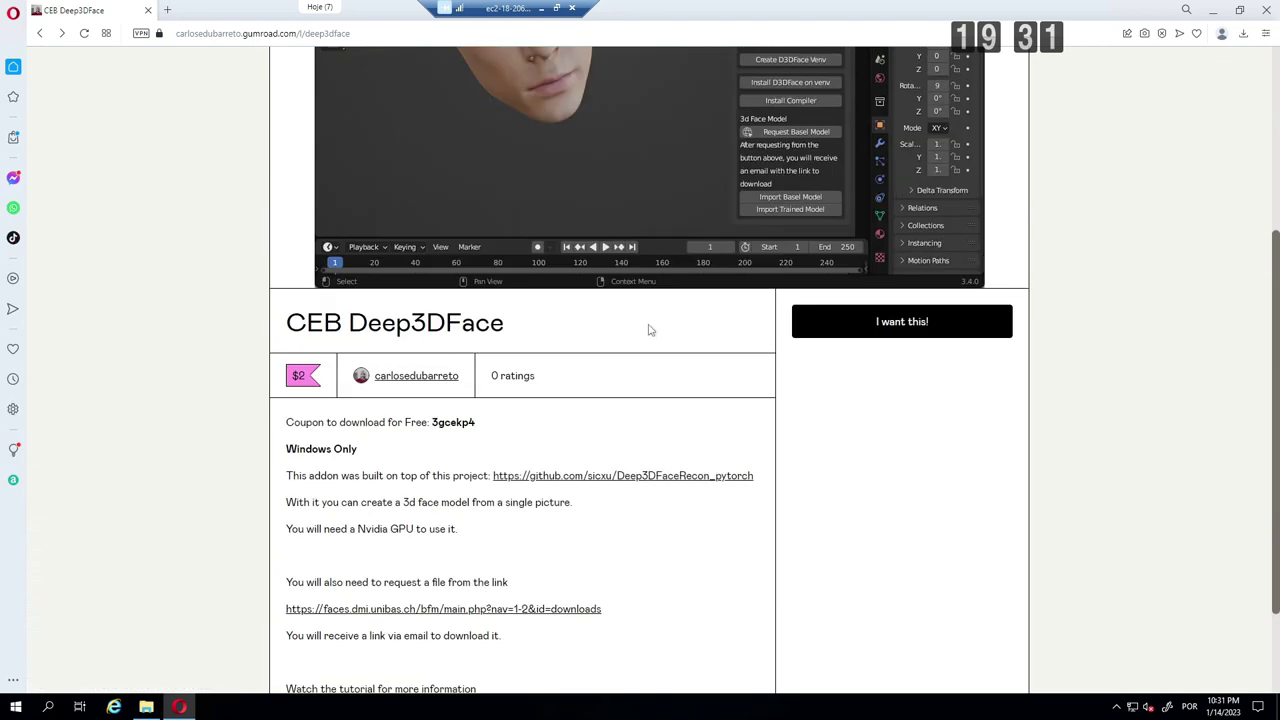
double_click(449, 423)
key("ctrl+c")
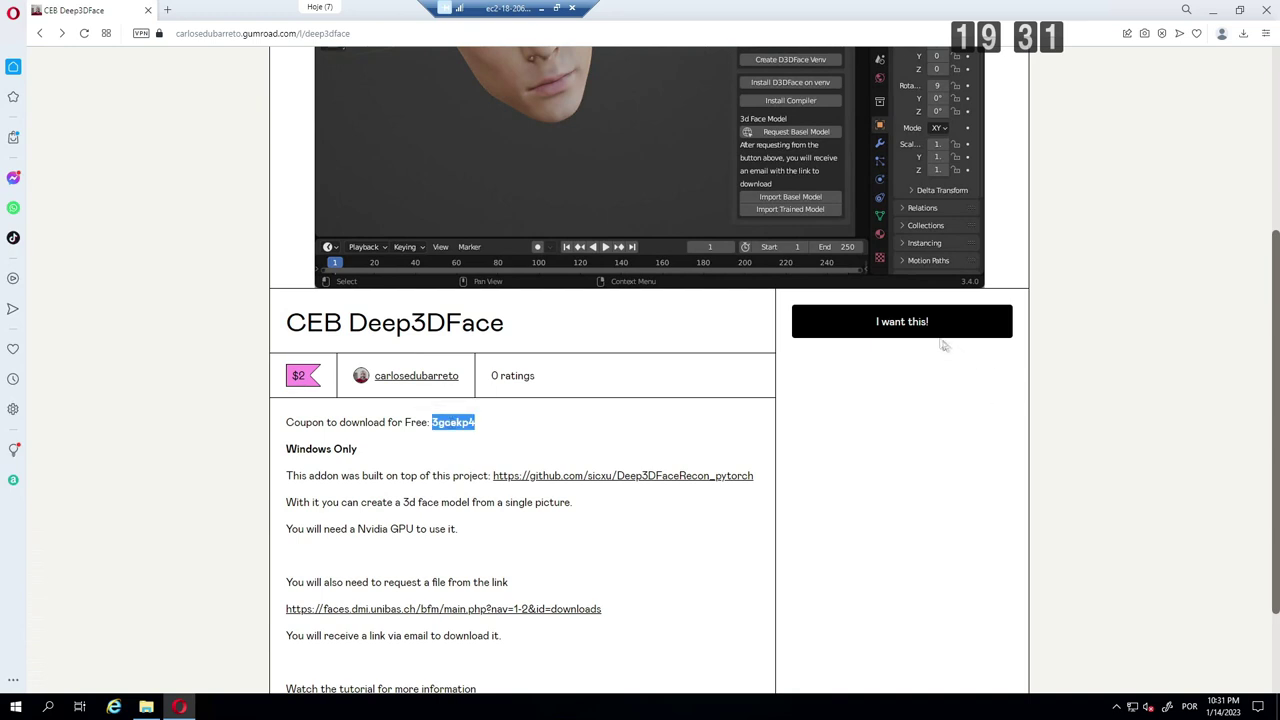
left_click(929, 325)
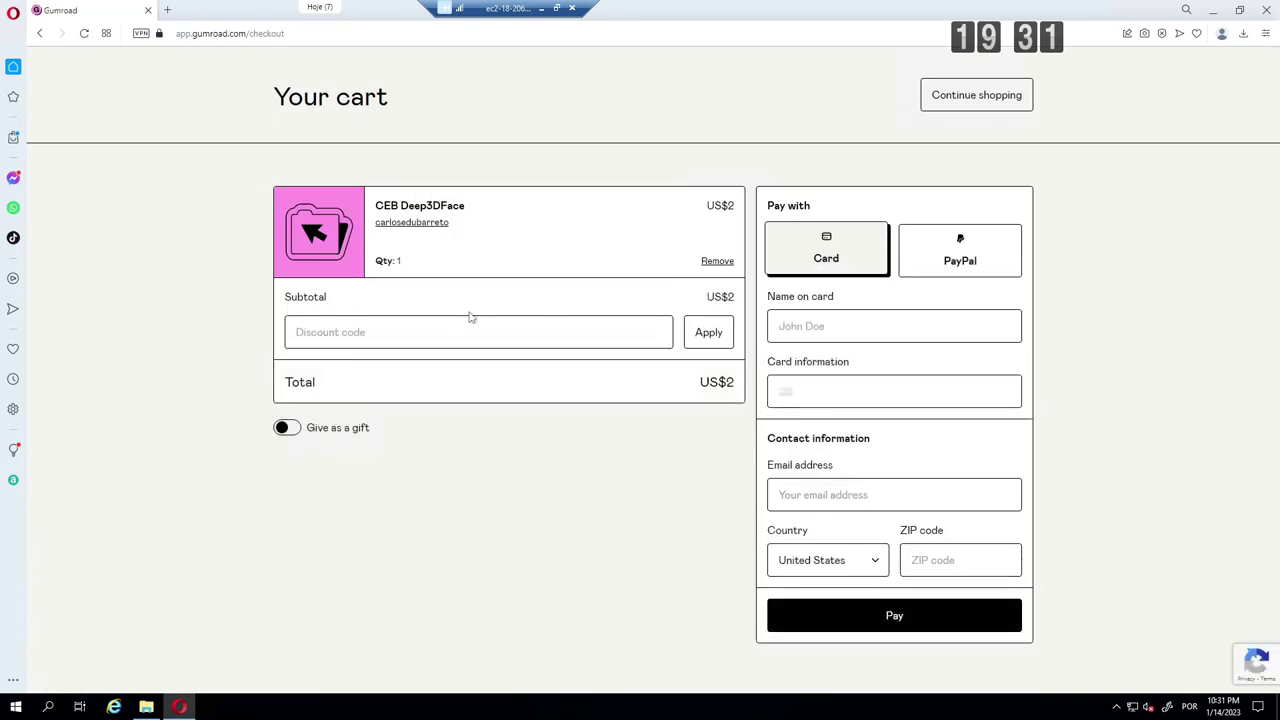
left_click(454, 329)
key("ctrl+v")
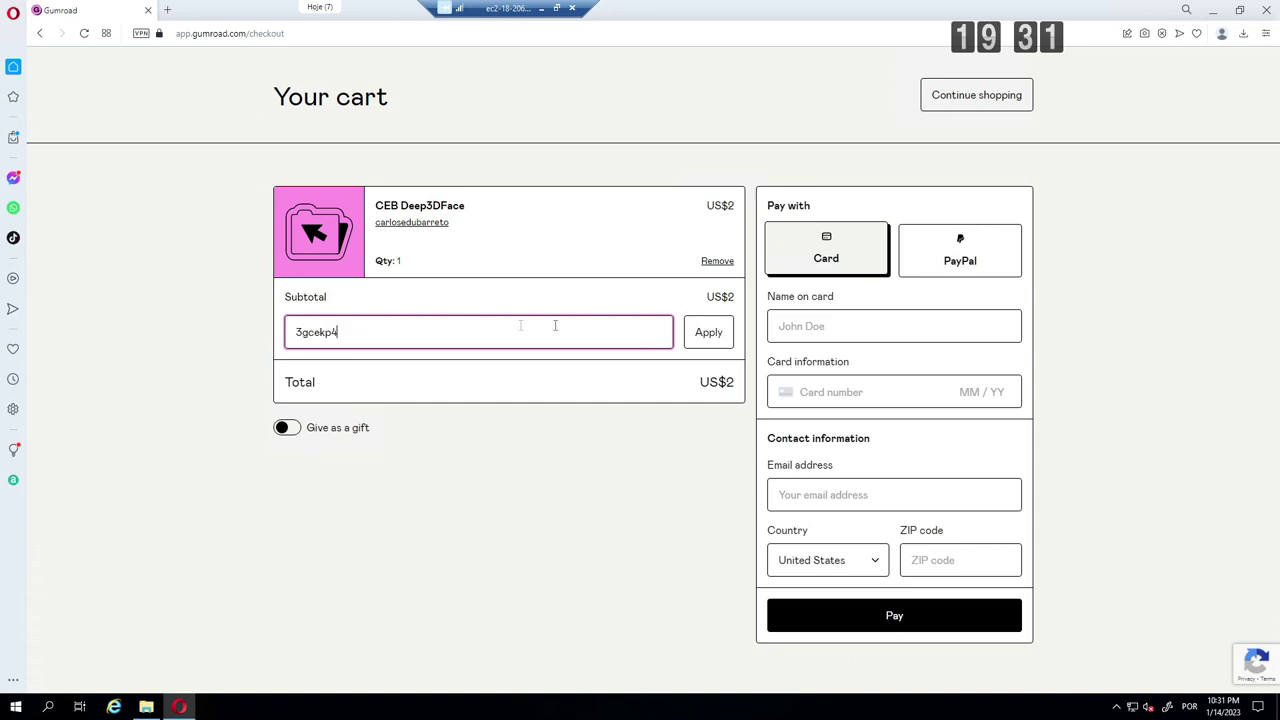
left_click(707, 336)
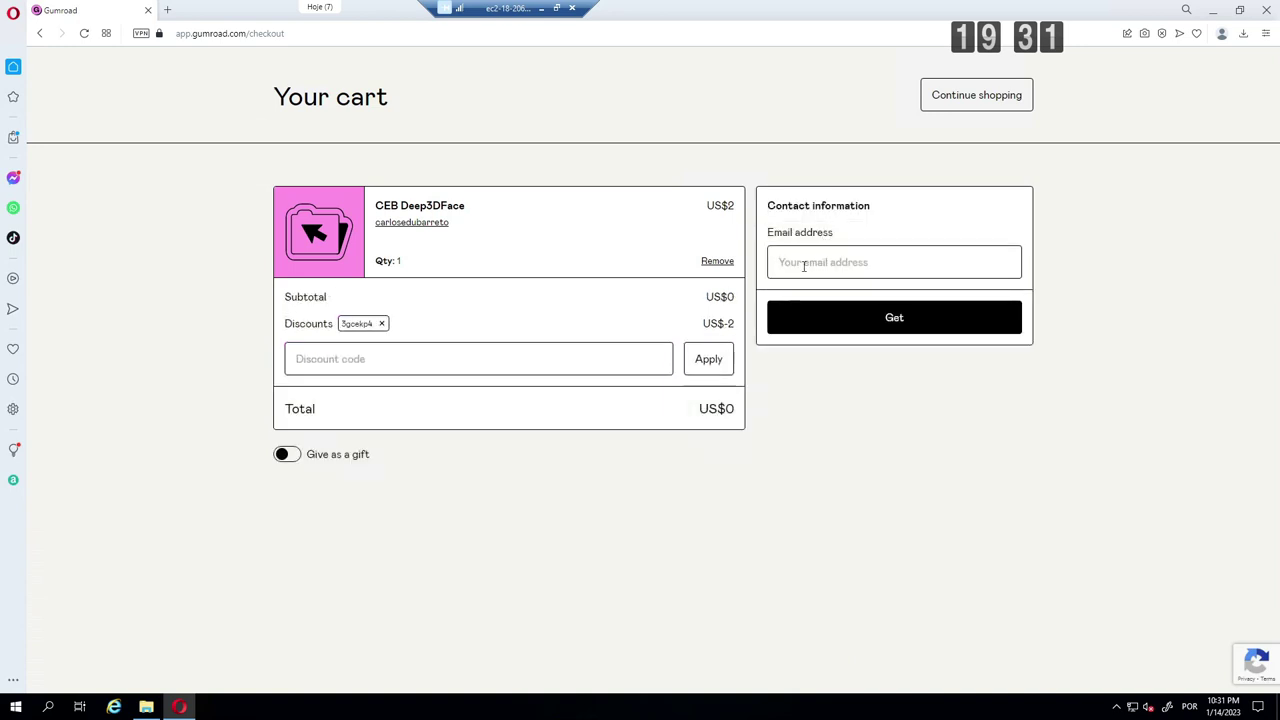
left_click(781, 317)
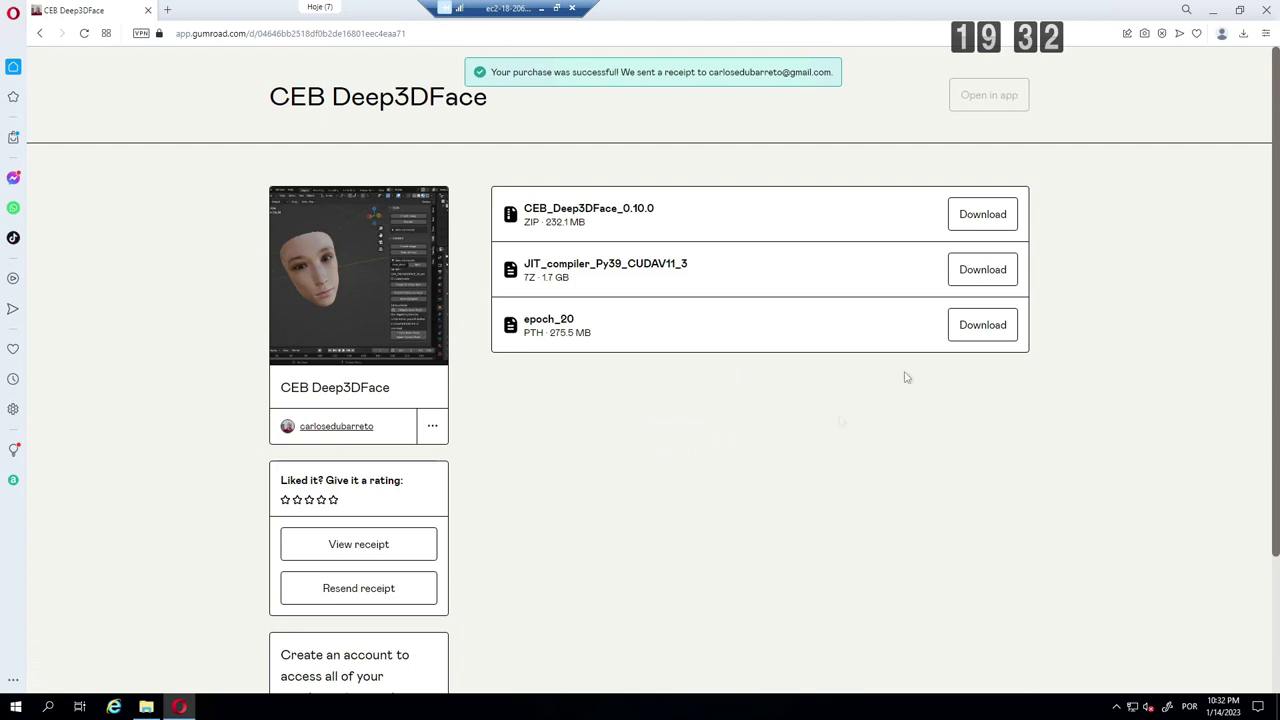
Step: Download the CEB_Deep3DFace_0.10.0 zip, the JIT_compiler_Py39_CUDAV11_3 archive and the epoch_20 model
left_click(982, 224)
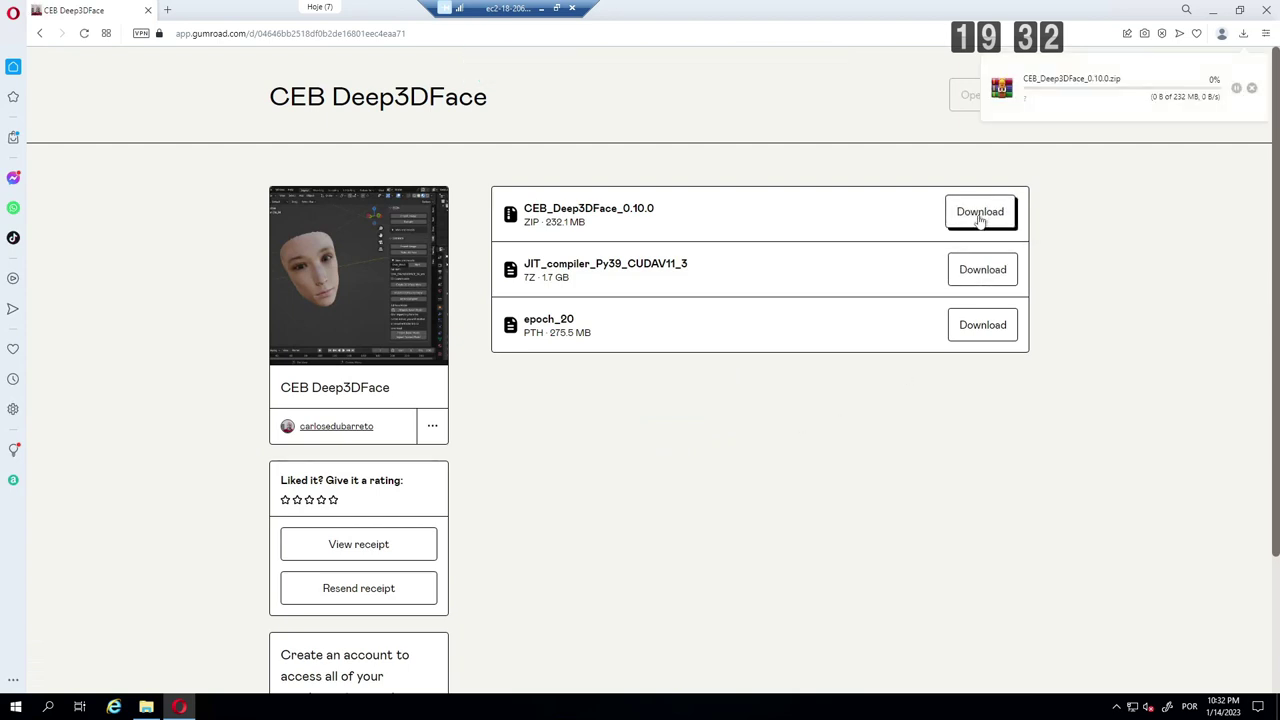
left_click(975, 269)
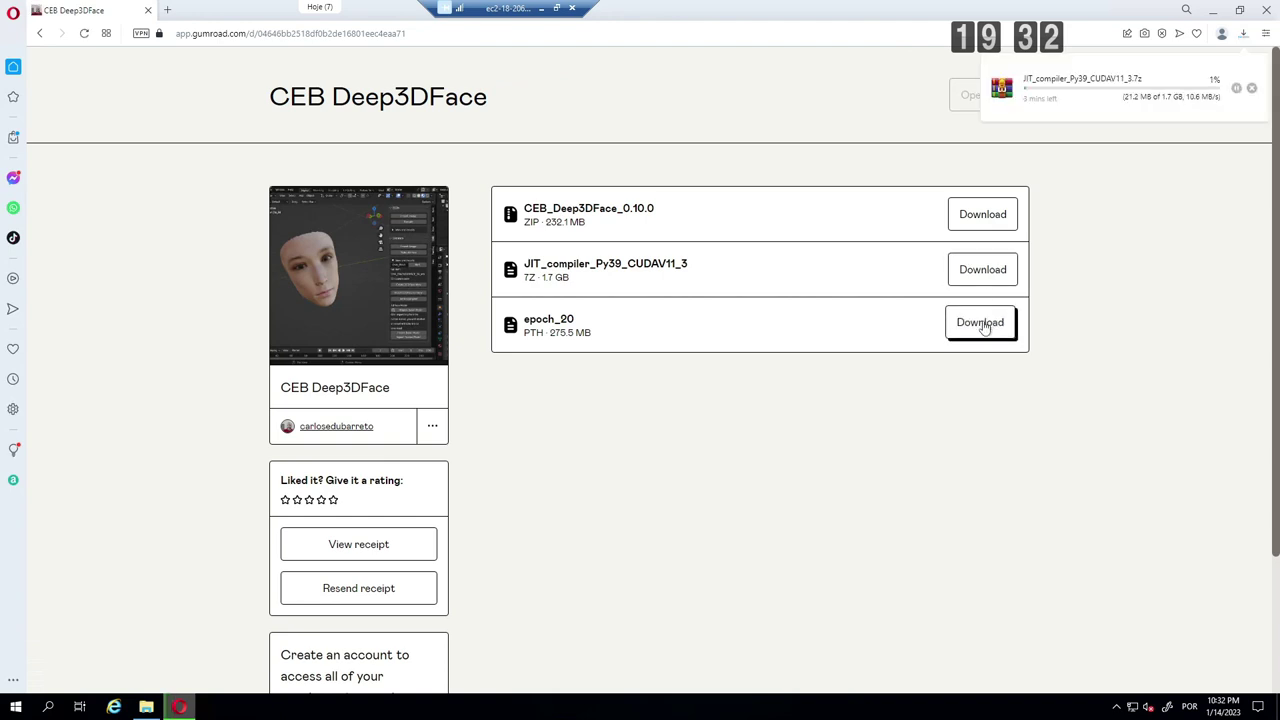
left_click(981, 324)
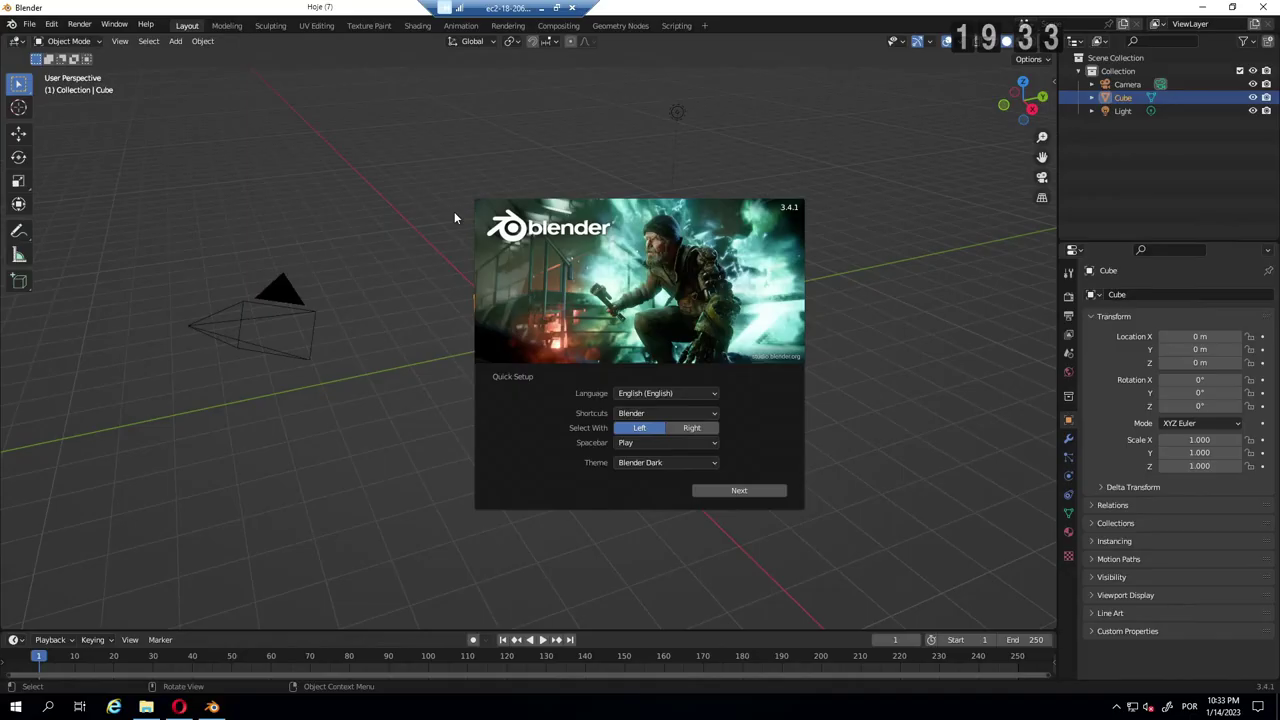
Step: Save the Blender Quick Setup preferences and dismiss the splash screen
left_click(688, 430)
left_click(711, 492)
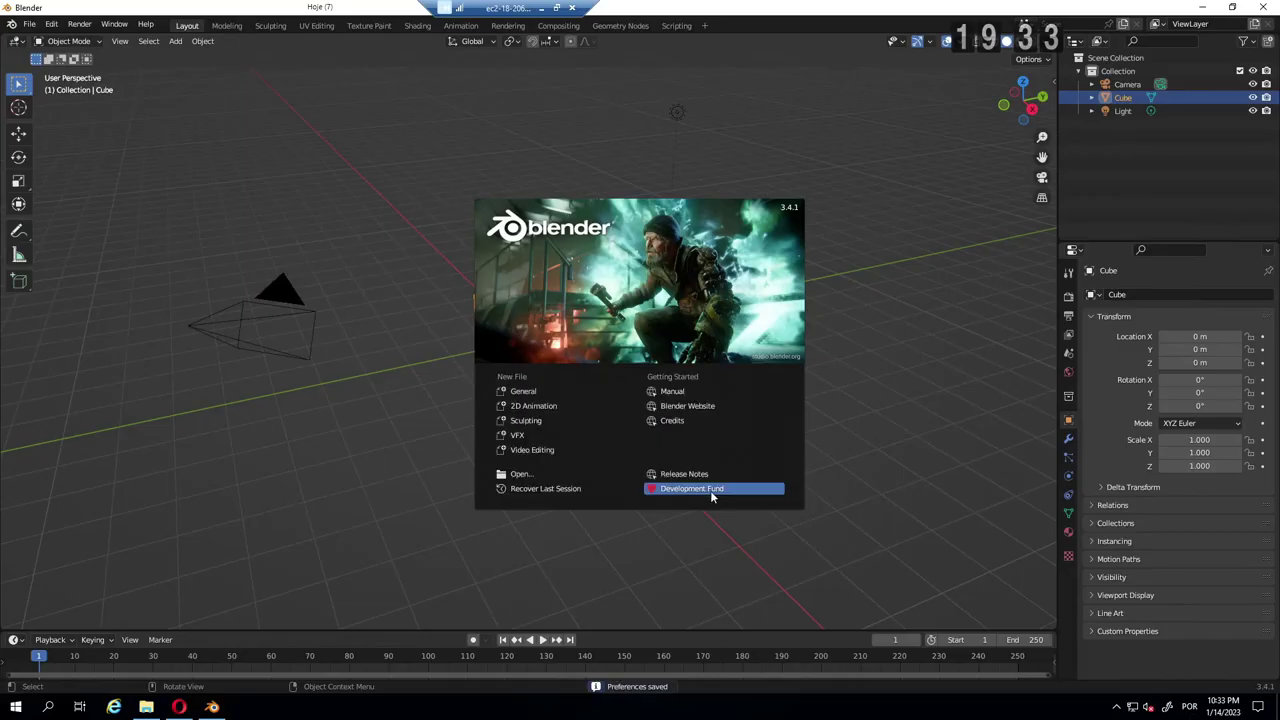
left_click(112, 28)
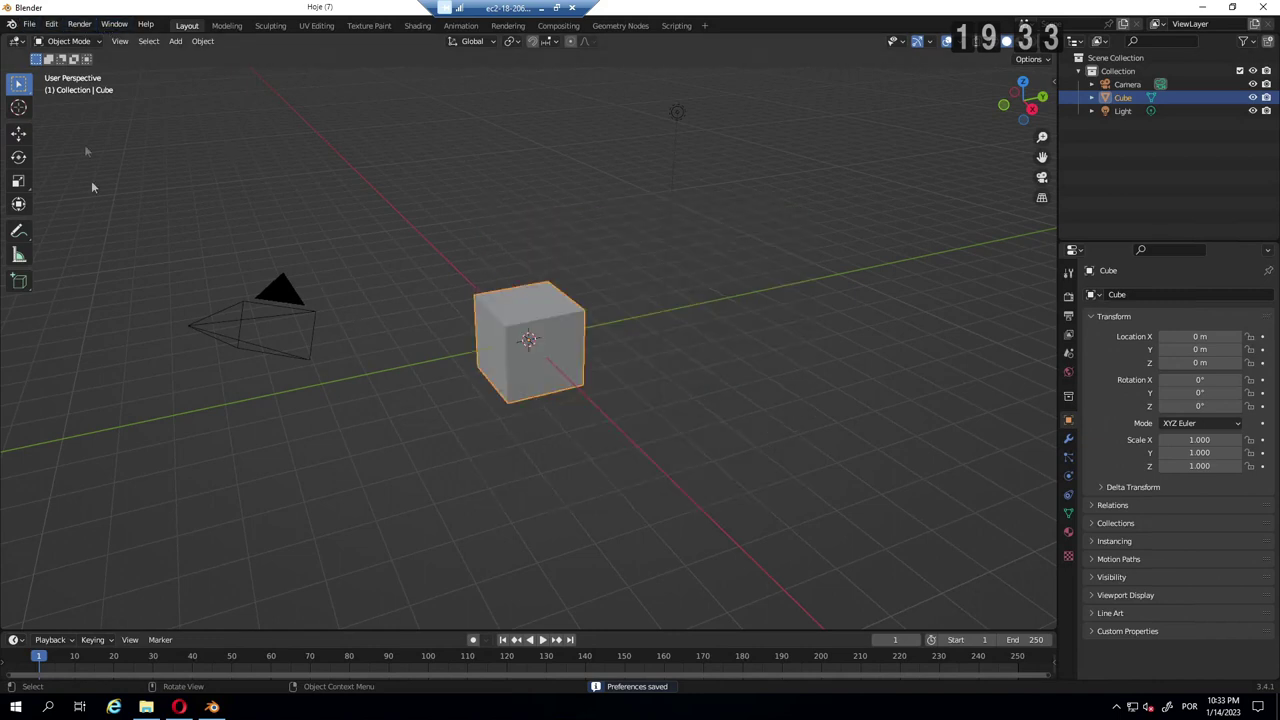
Step: Install the CEB_Deep3DFace zip from Downloads via Preferences > Add-ons and enable it
left_click(52, 25)
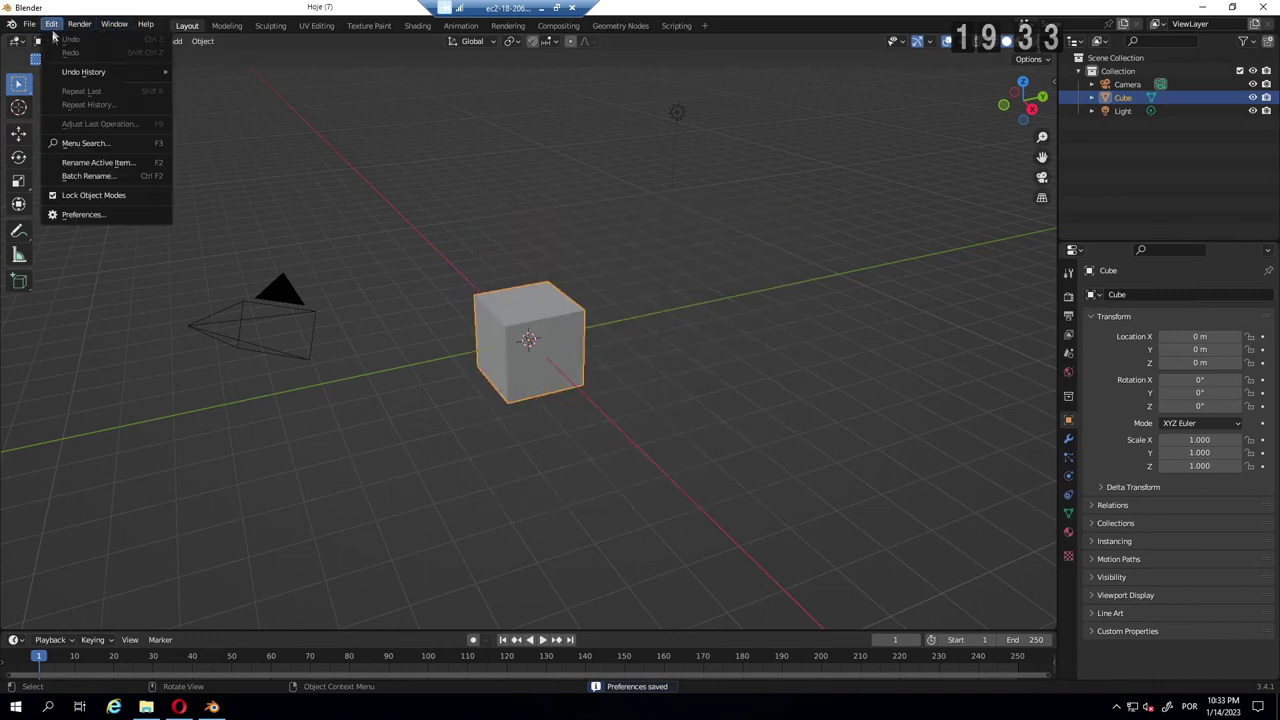
left_click(77, 214)
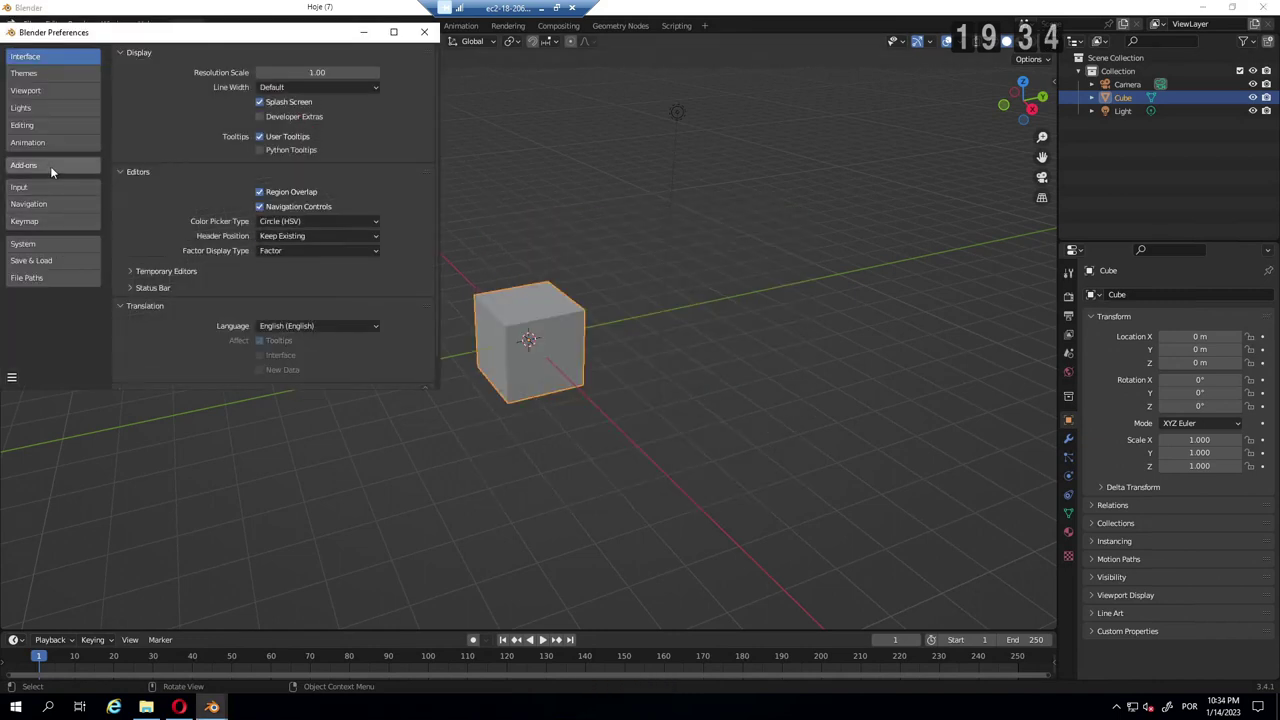
left_click(70, 168)
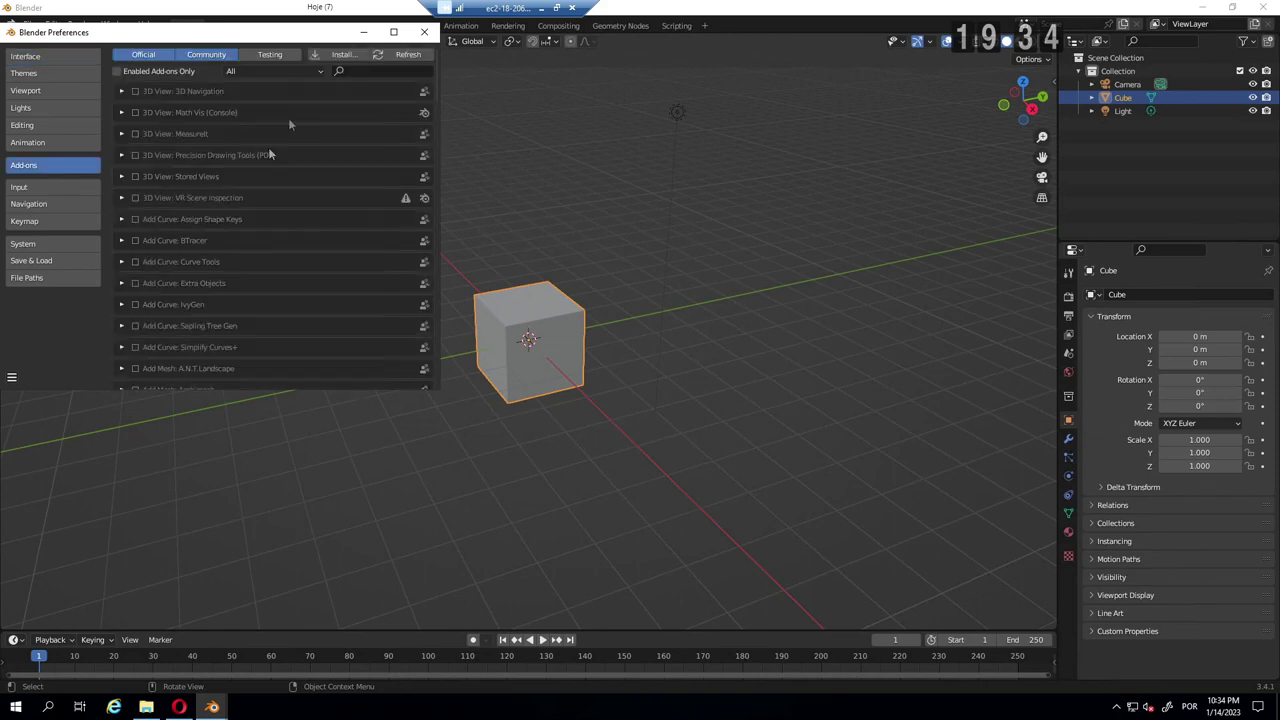
left_click(335, 55)
left_click(49, 149)
left_click(300, 99)
left_click(556, 401)
left_click(135, 91)
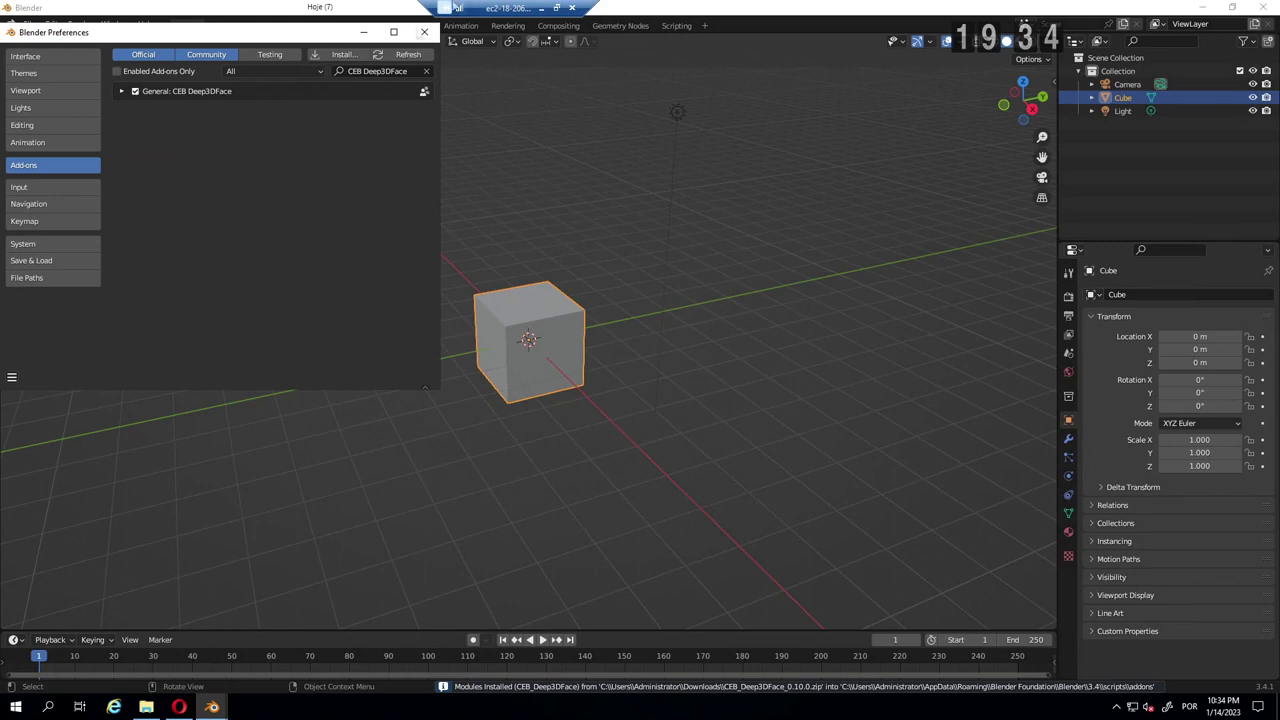
left_click(423, 33)
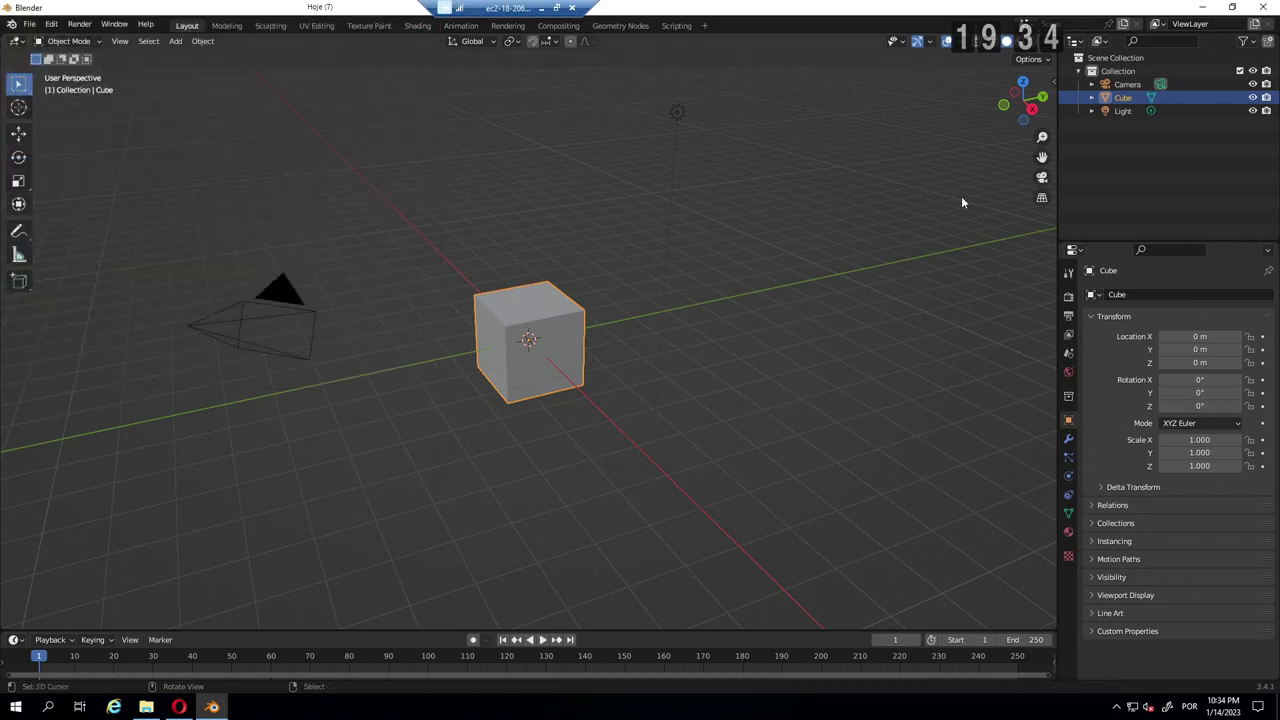
Step: Show the D3DFACE sidebar tab with its Venv and Installs settings expanded
key("n")
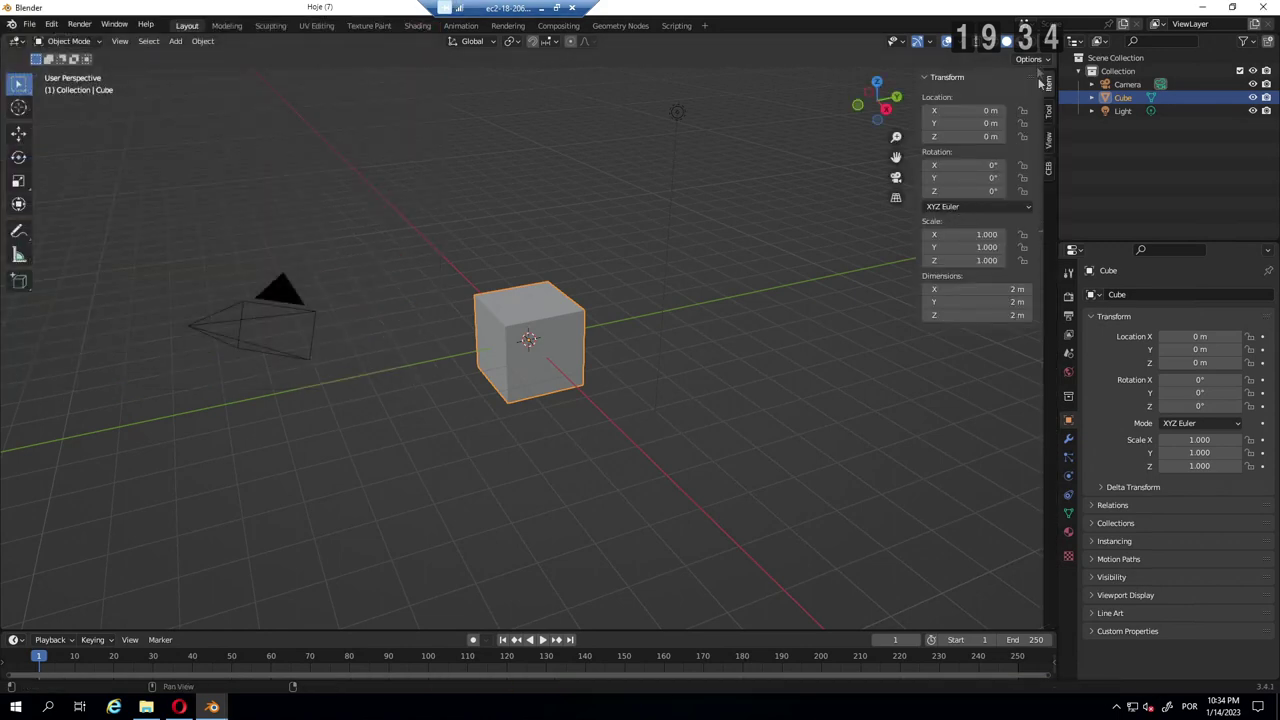
left_click(1048, 168)
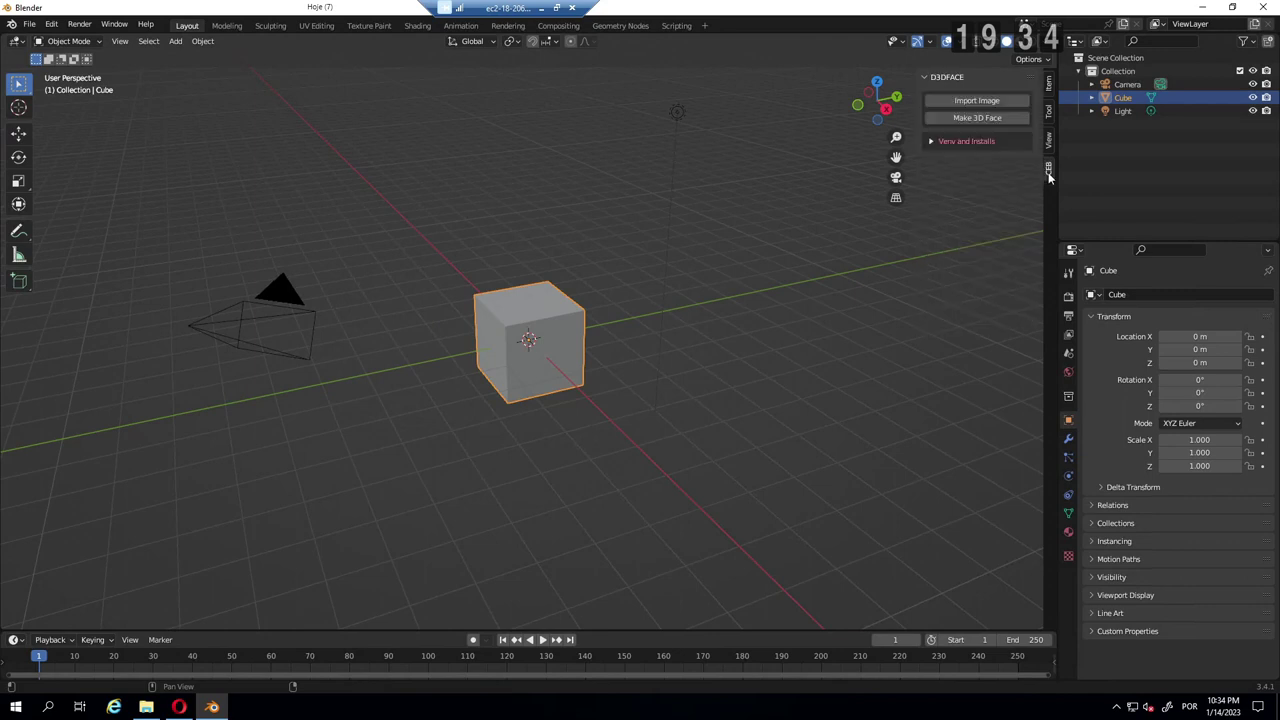
left_click(931, 142)
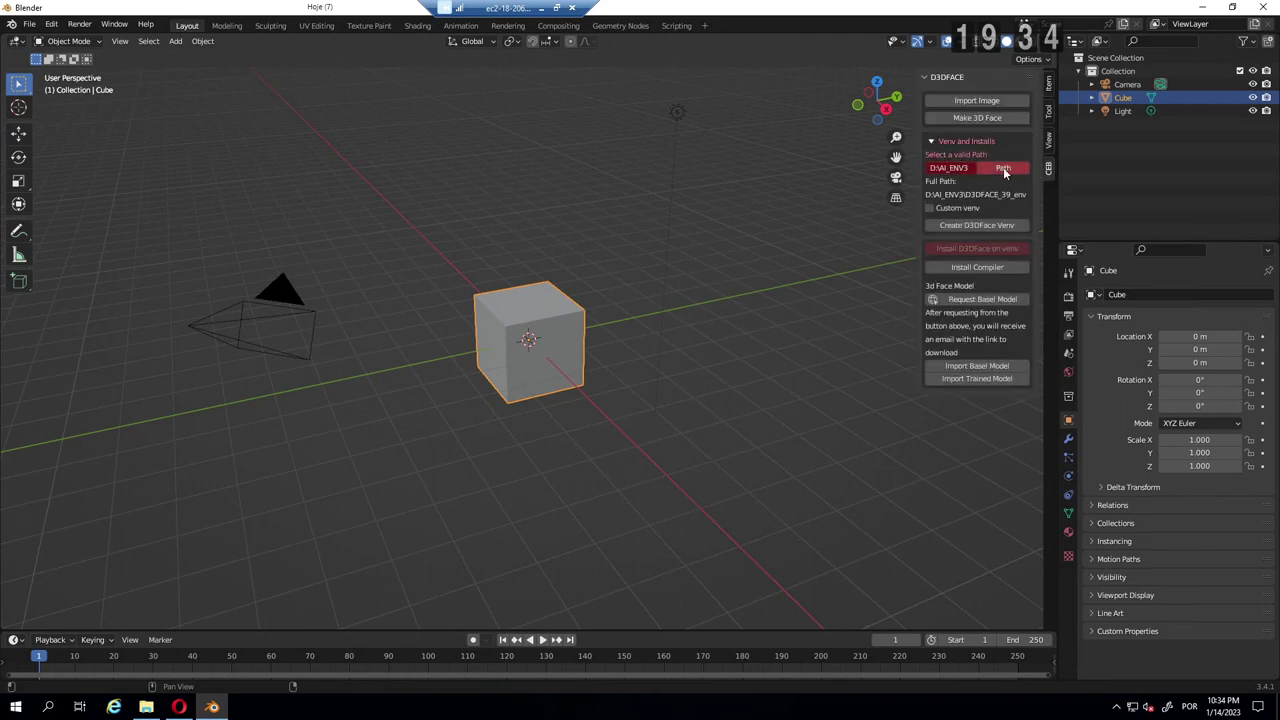
left_click(1003, 168)
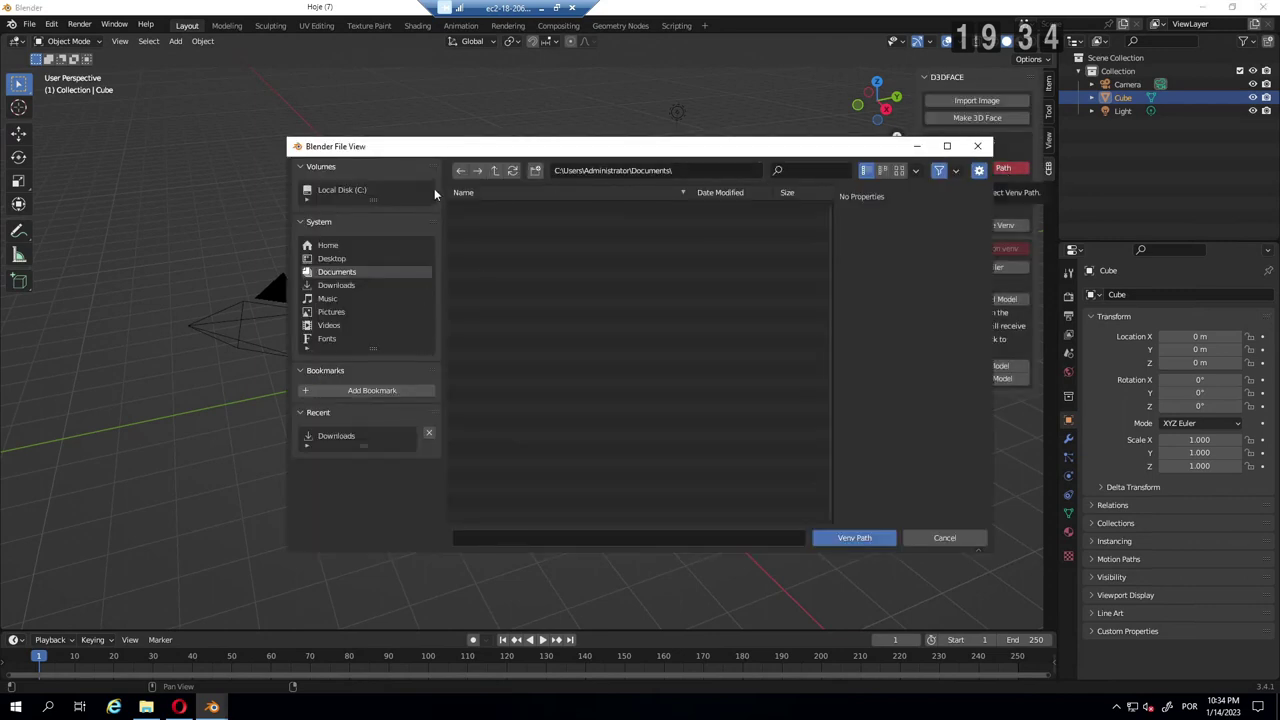
Step: Create a new folder C:\AI_ENV and set it as the Venv Path
left_click(330, 191)
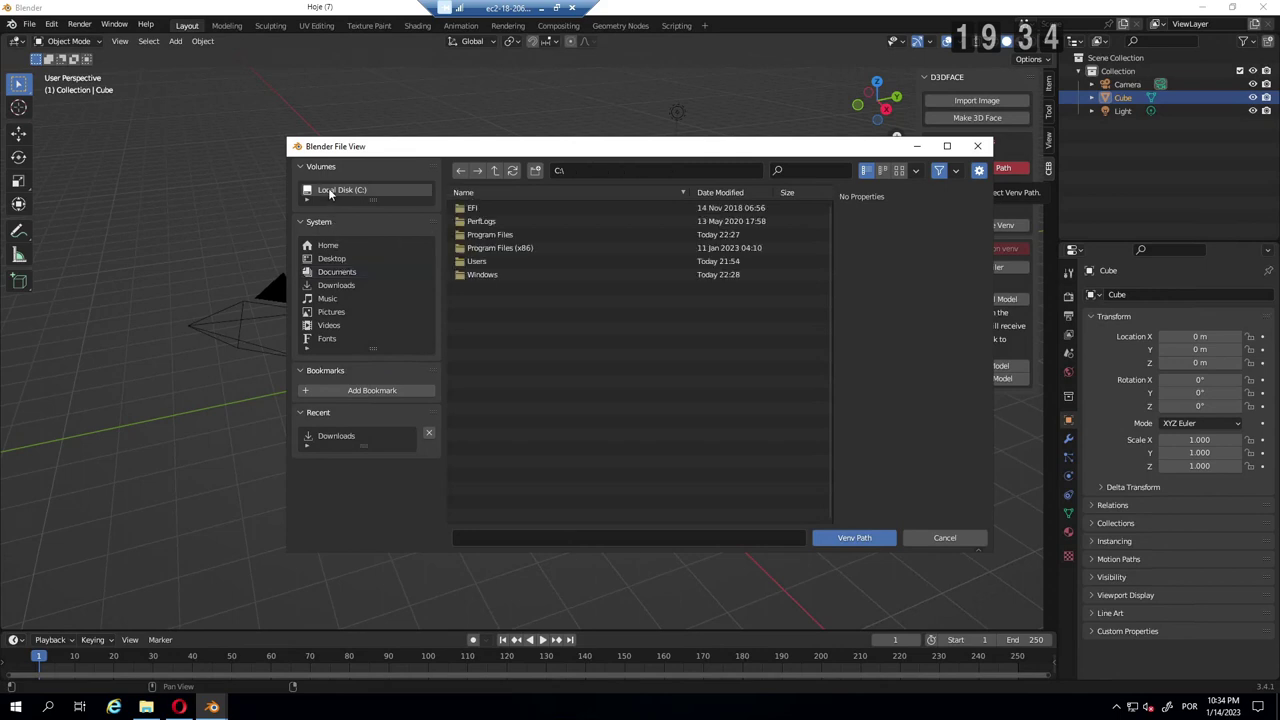
left_click(536, 171)
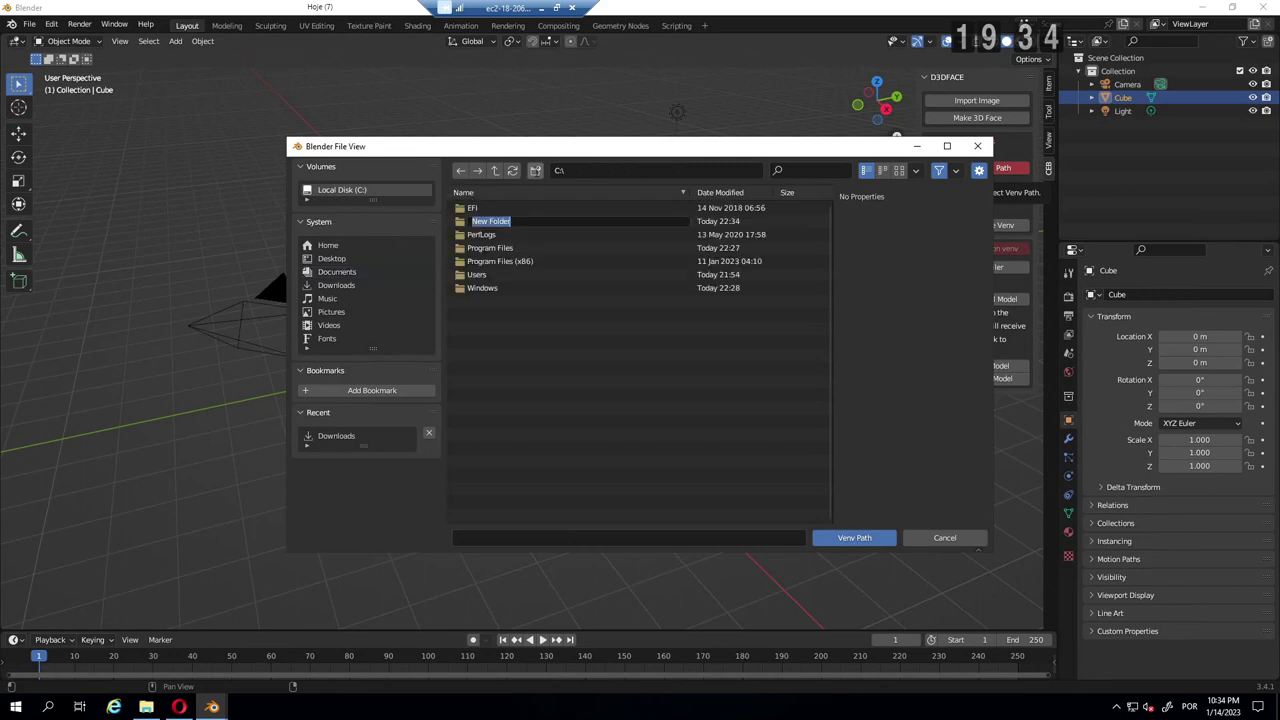
type("AI_ENV")
key("Return")
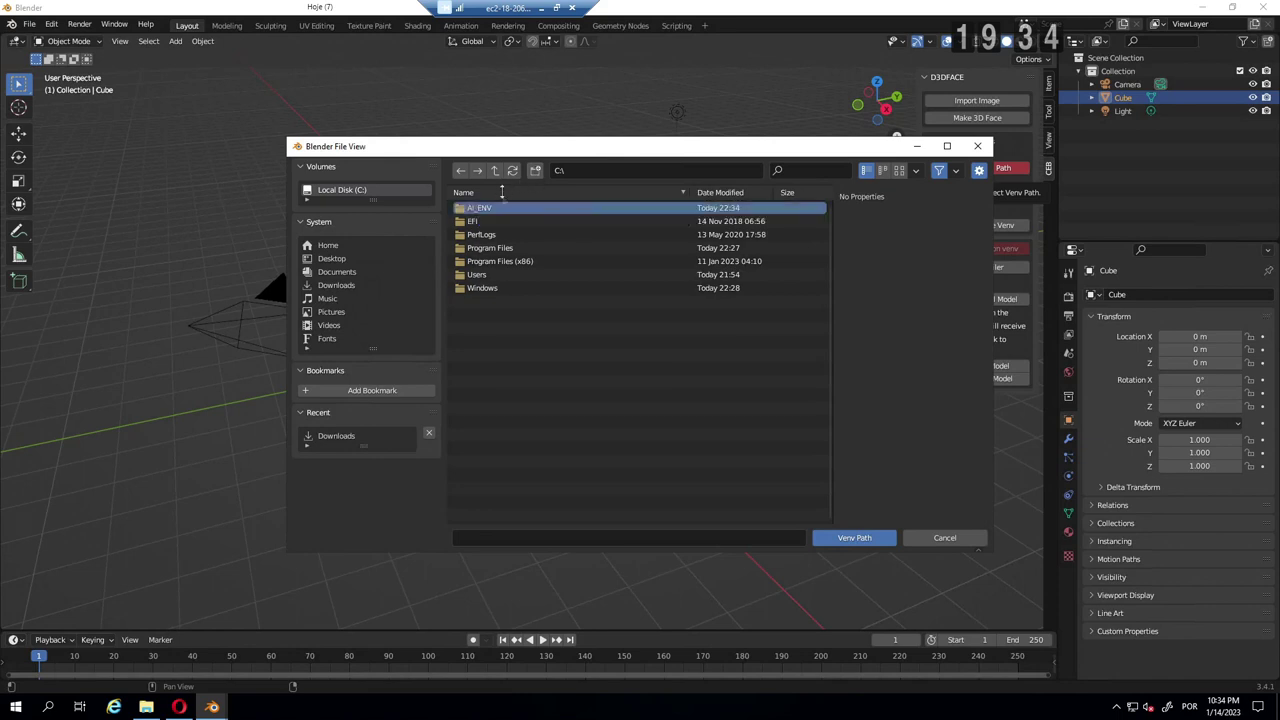
double_click(495, 208)
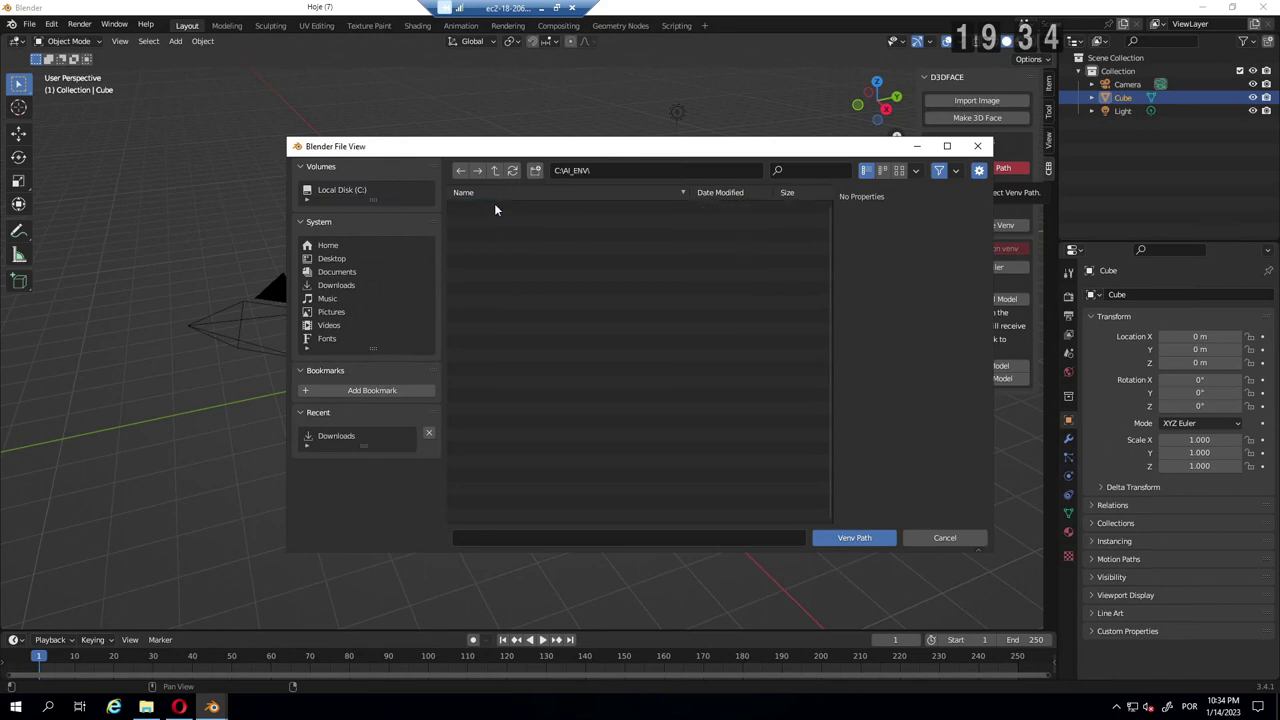
left_click(851, 538)
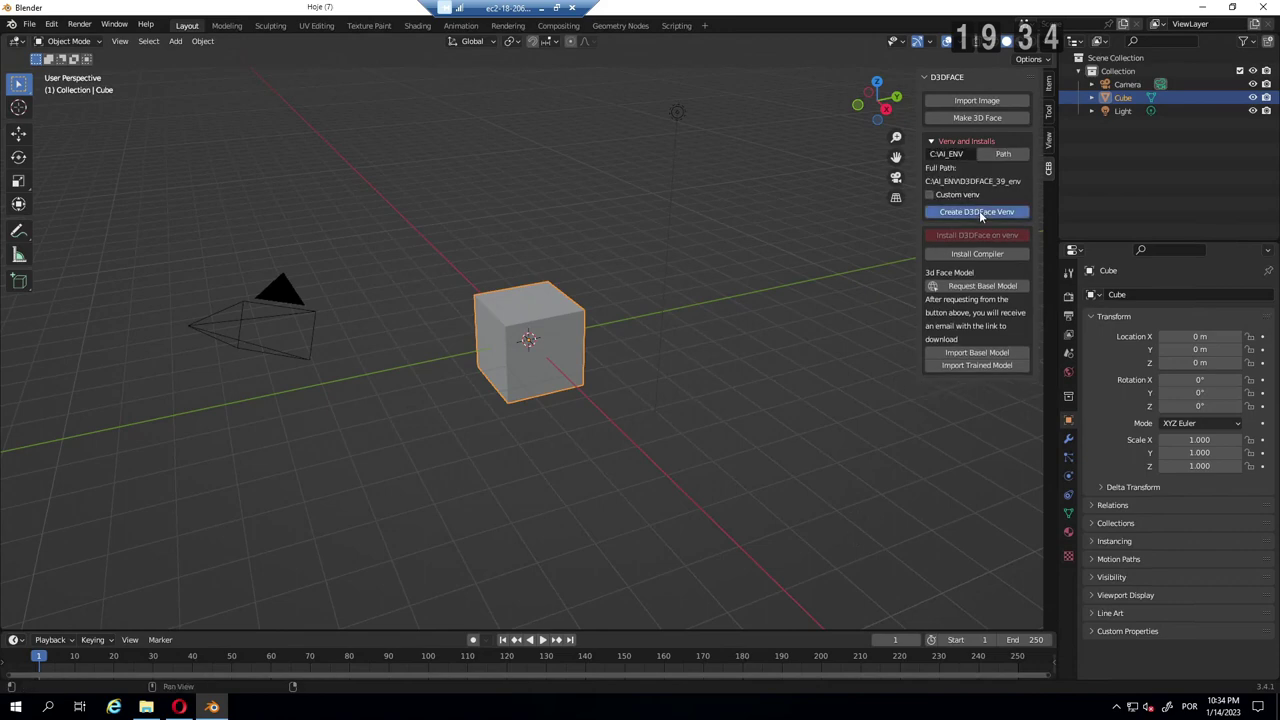
left_click(978, 212)
Step: Show the system console and run Create D3DFace Venv until requirements and nvdiffrast install
left_click_drag(206, 9, 613, 58)
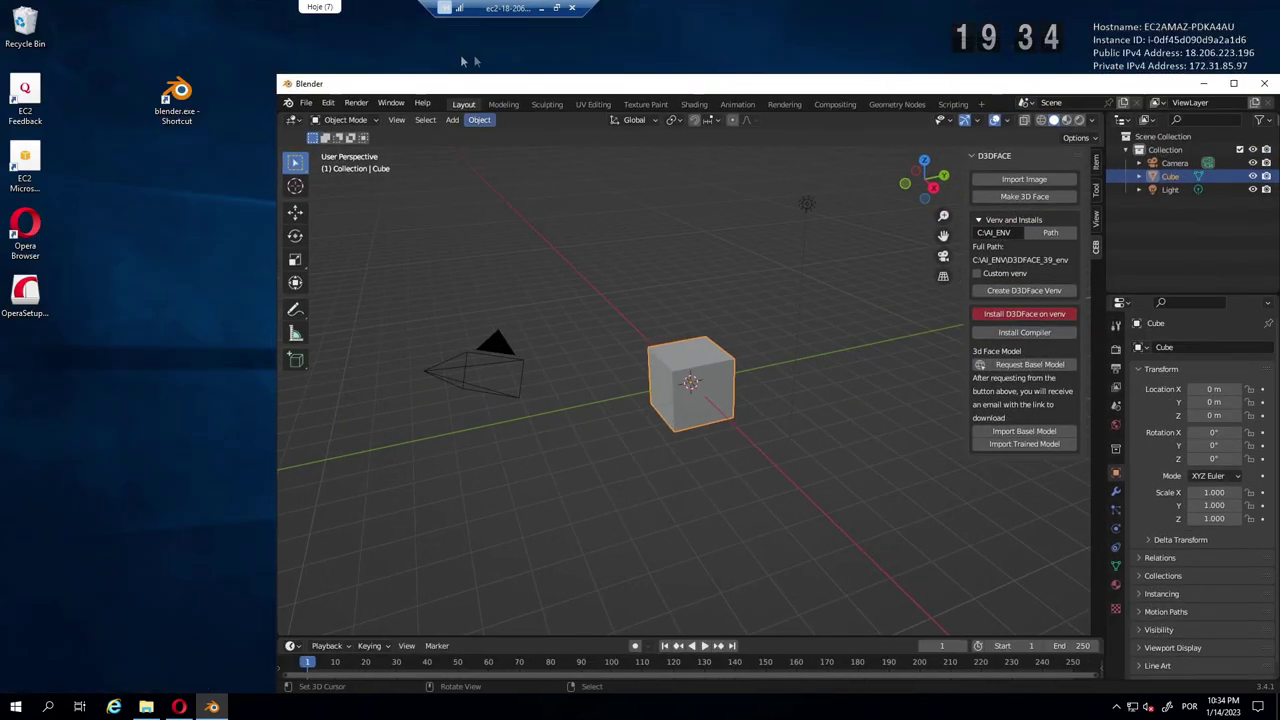
left_click(605, 77)
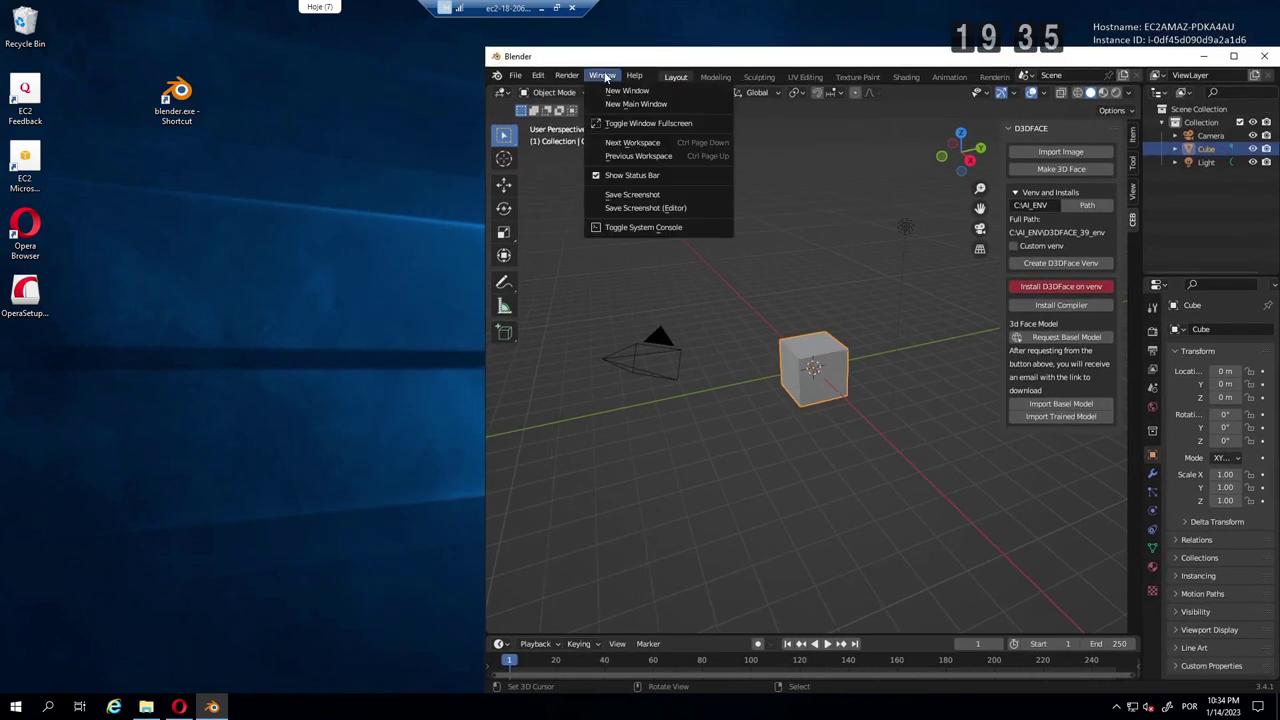
left_click(647, 229)
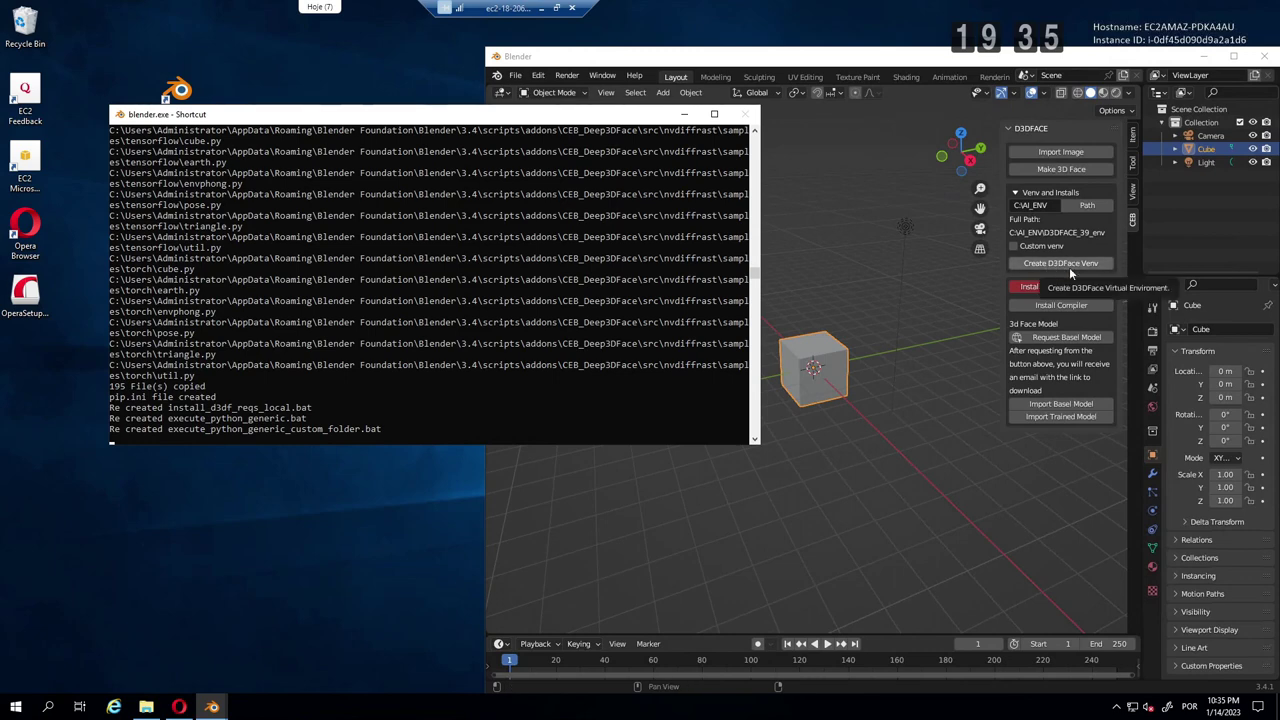
left_click(1049, 288)
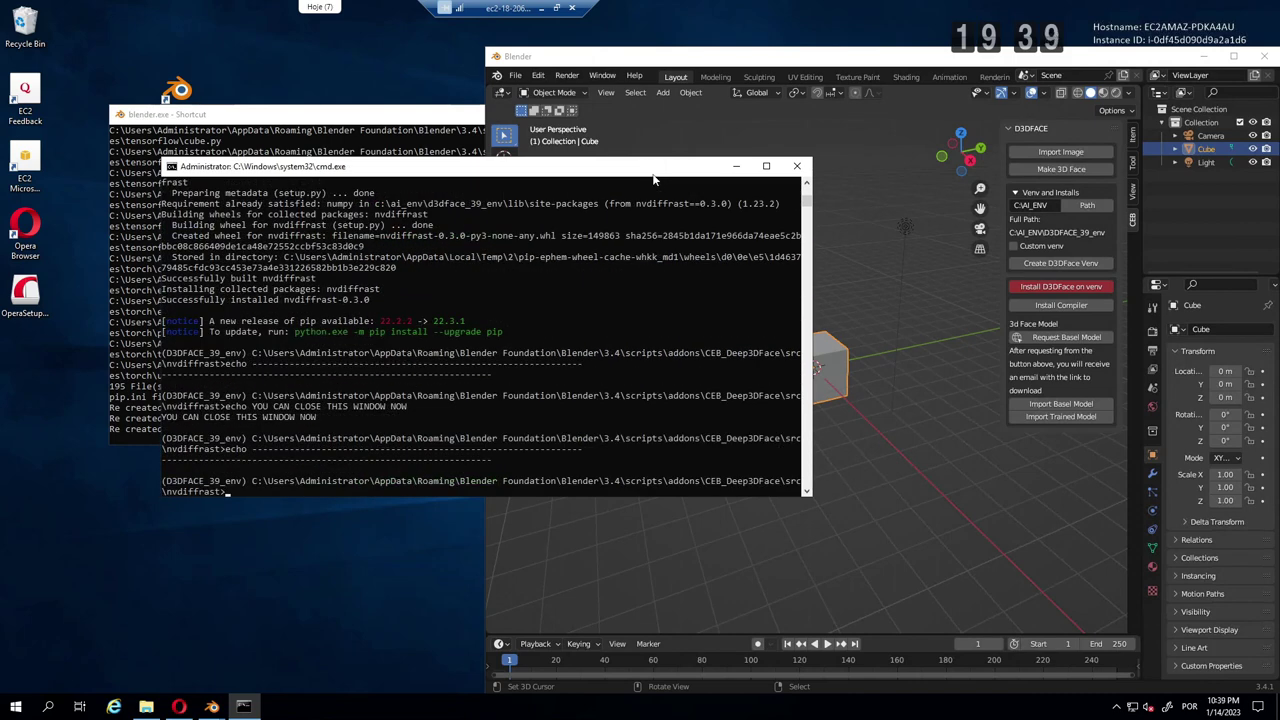
left_click(795, 167)
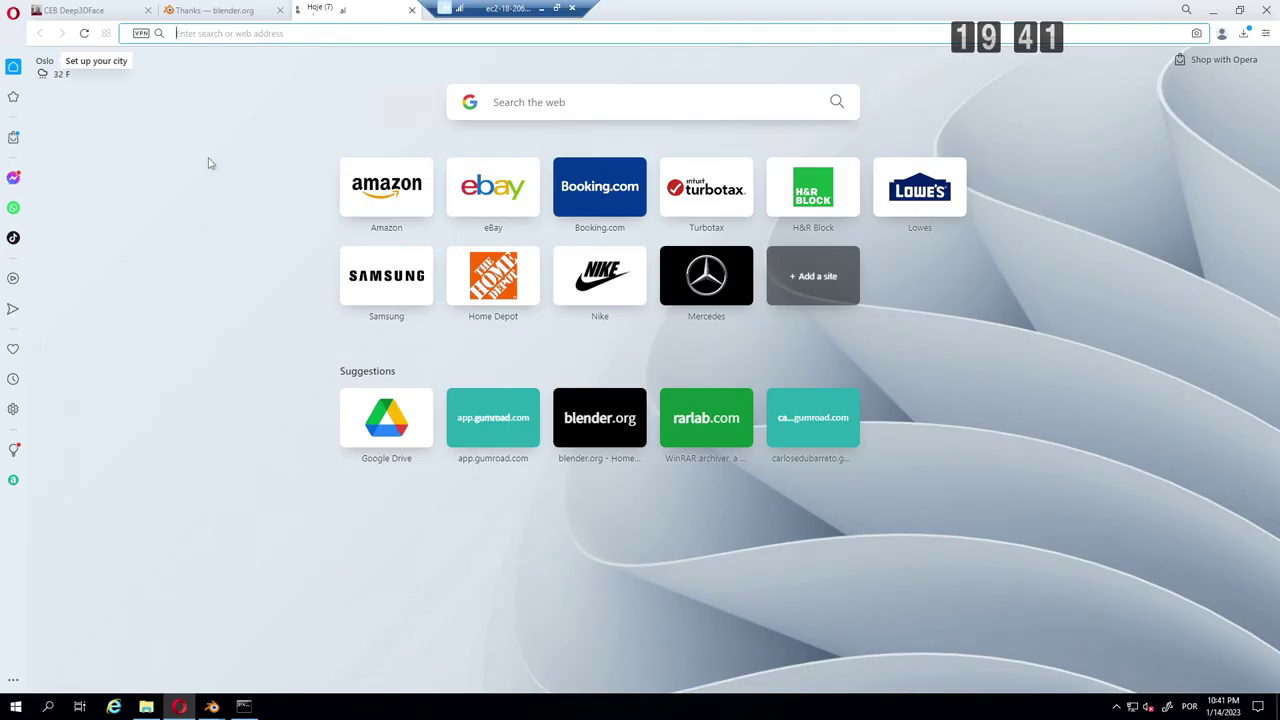
Step: Download the 64-bit 7-Zip installer from 7-zip.org into Downloads
key("ctrl+l")
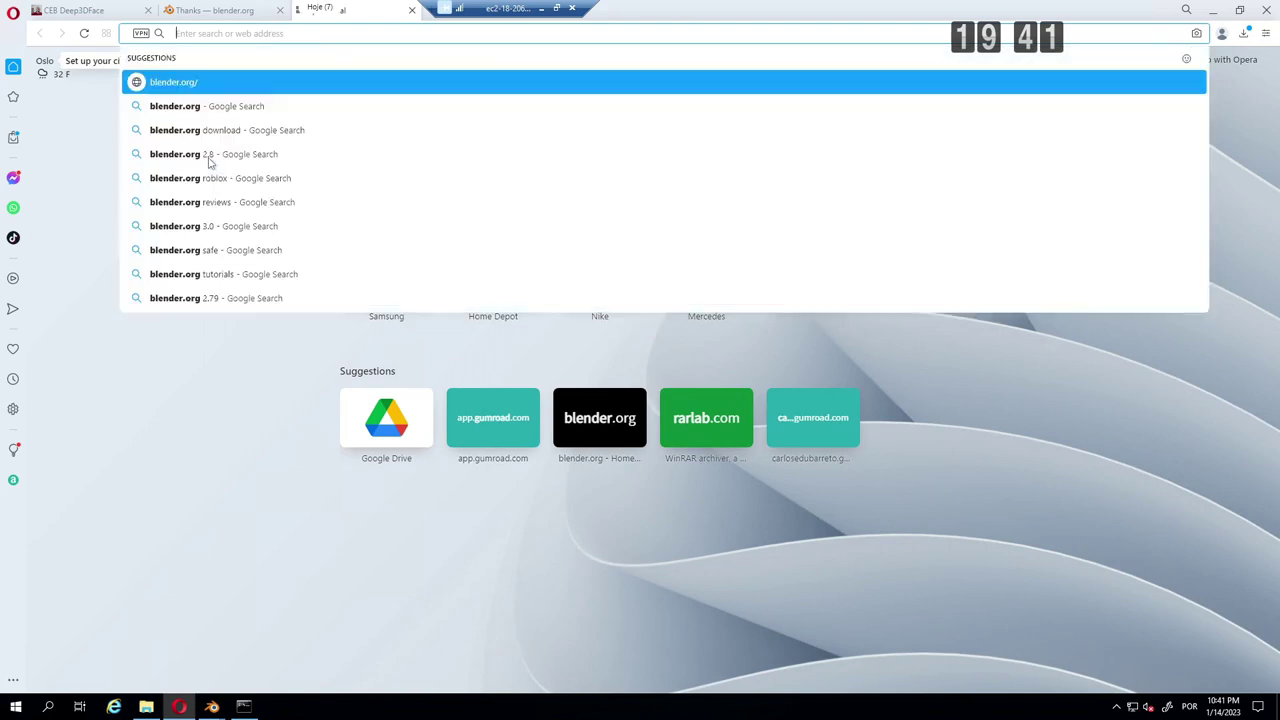
type("7zip")
key("Return")
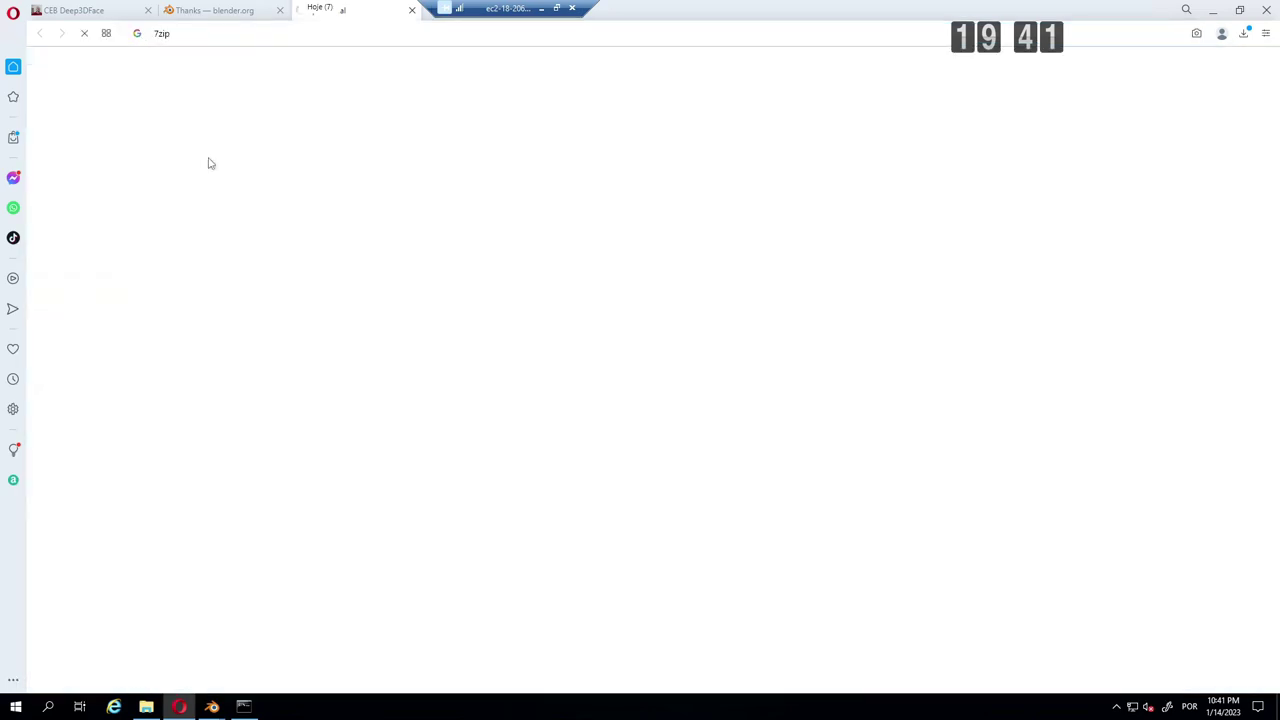
left_click(194, 250)
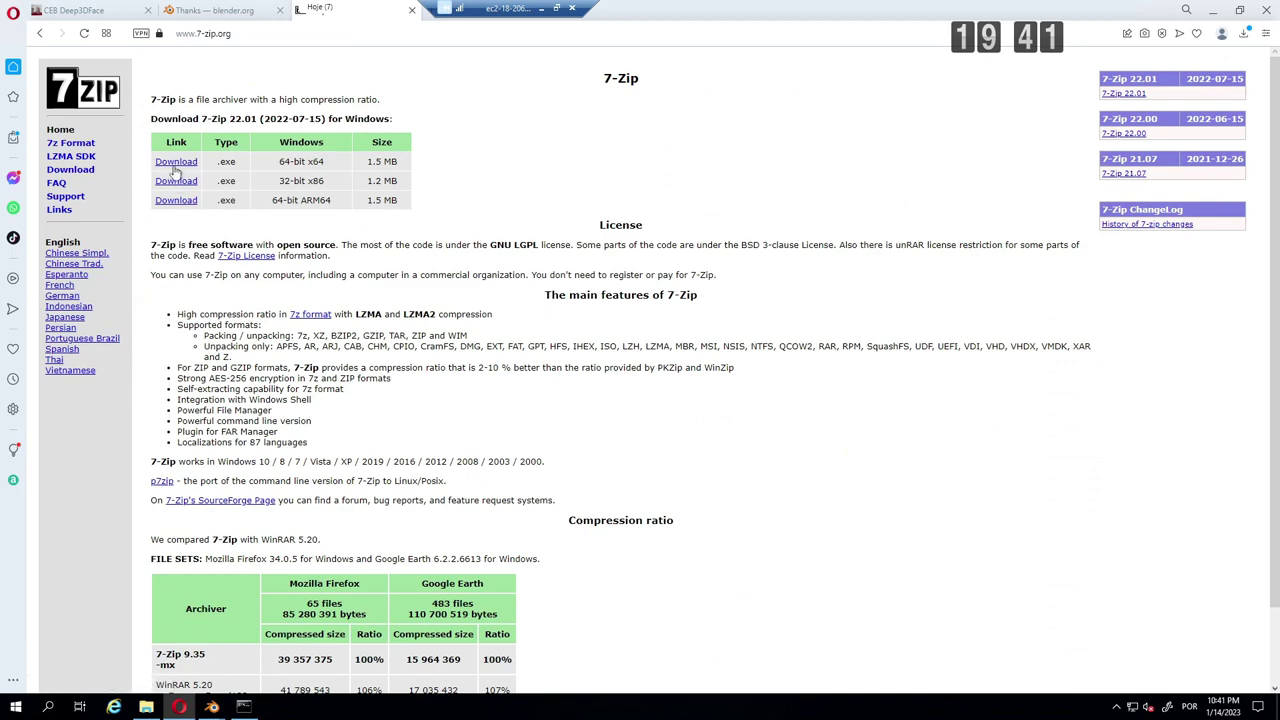
left_click(175, 163)
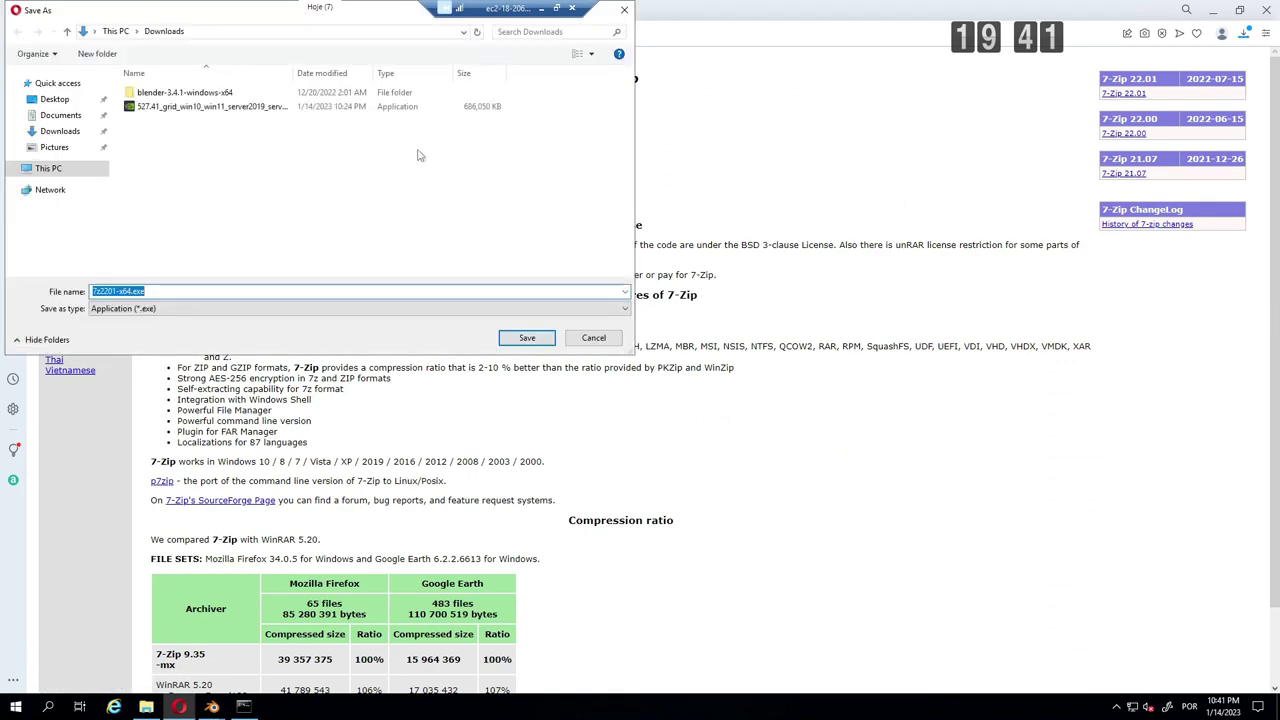
left_click(527, 338)
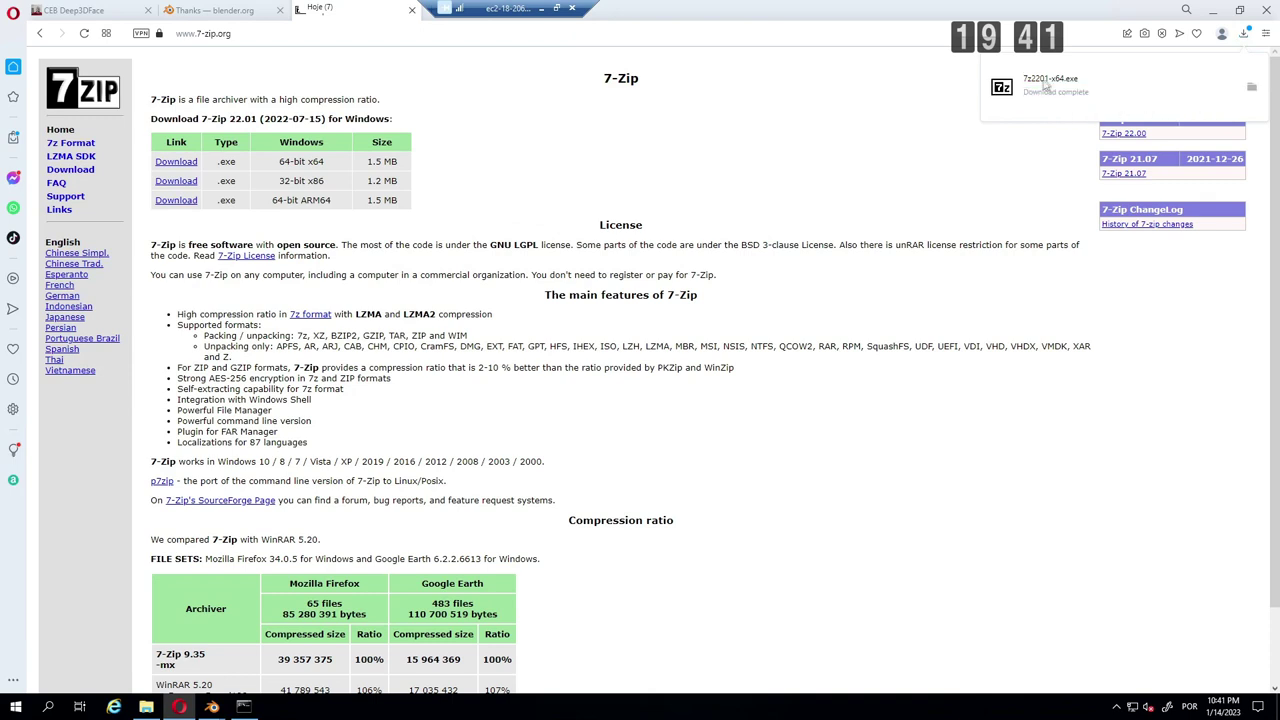
Step: Install 7-Zip 22.01 (x64) into the default Program Files folder
left_click(1046, 86)
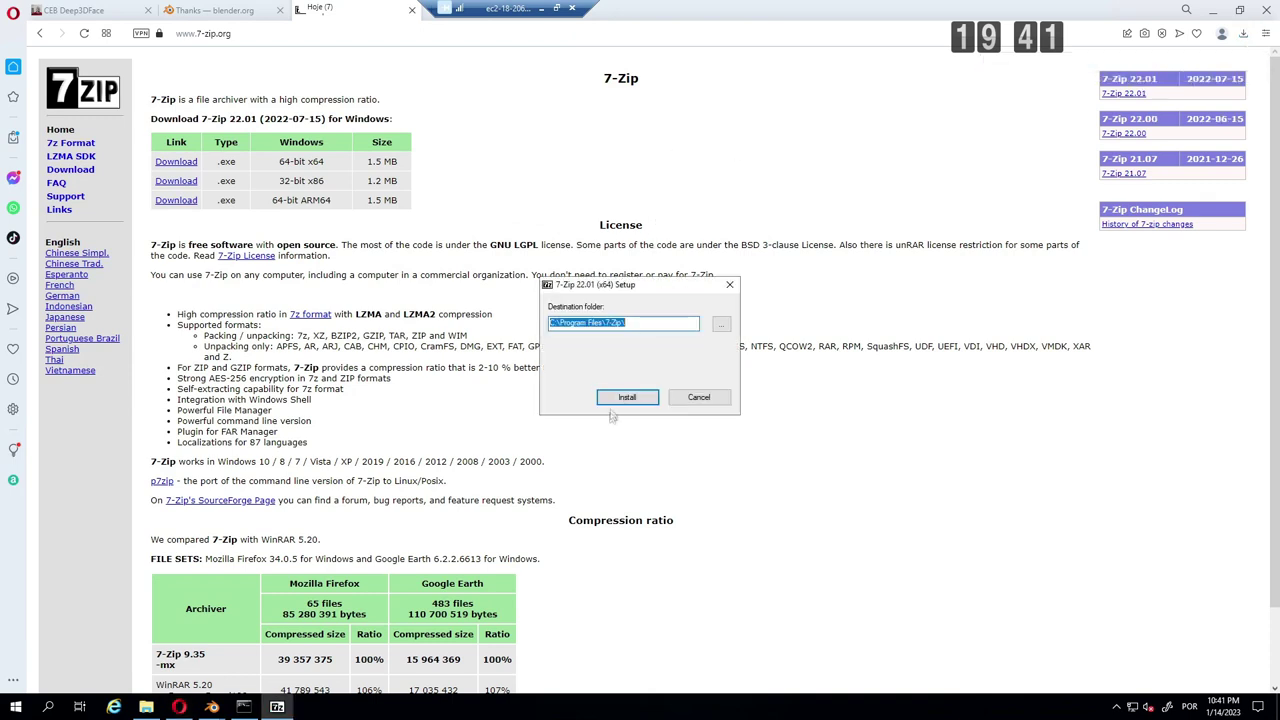
left_click(626, 397)
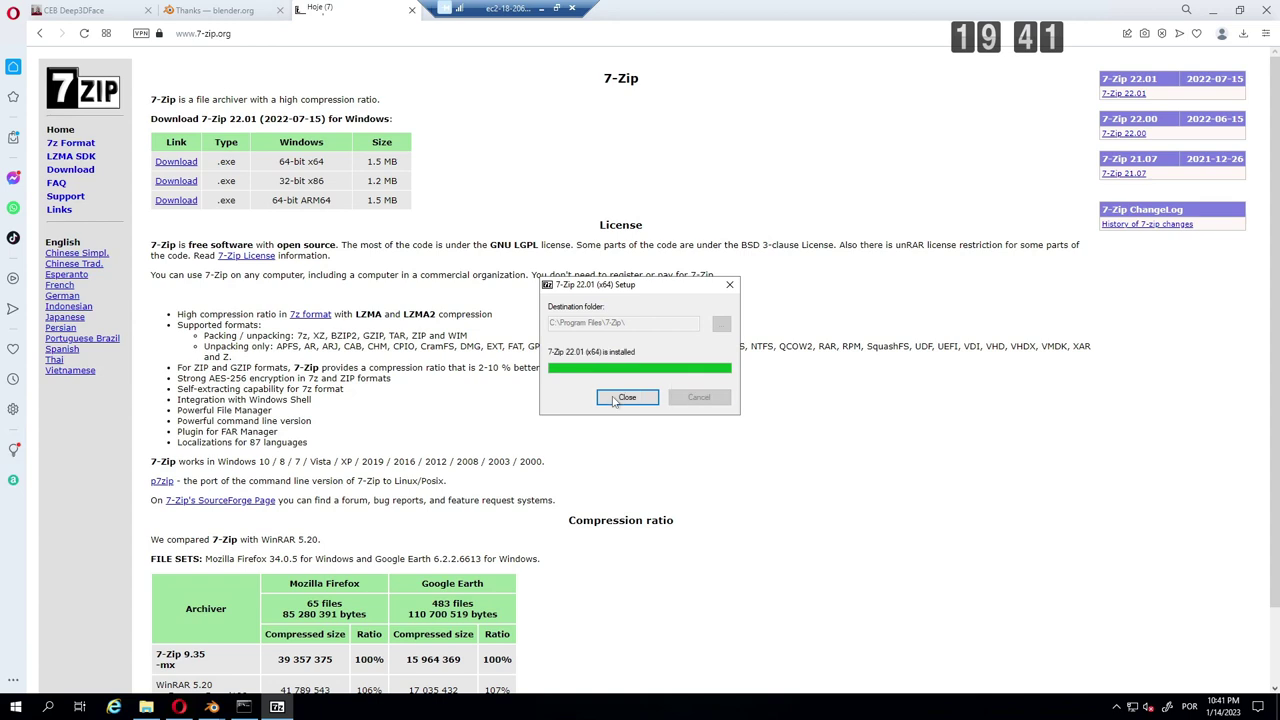
left_click(614, 400)
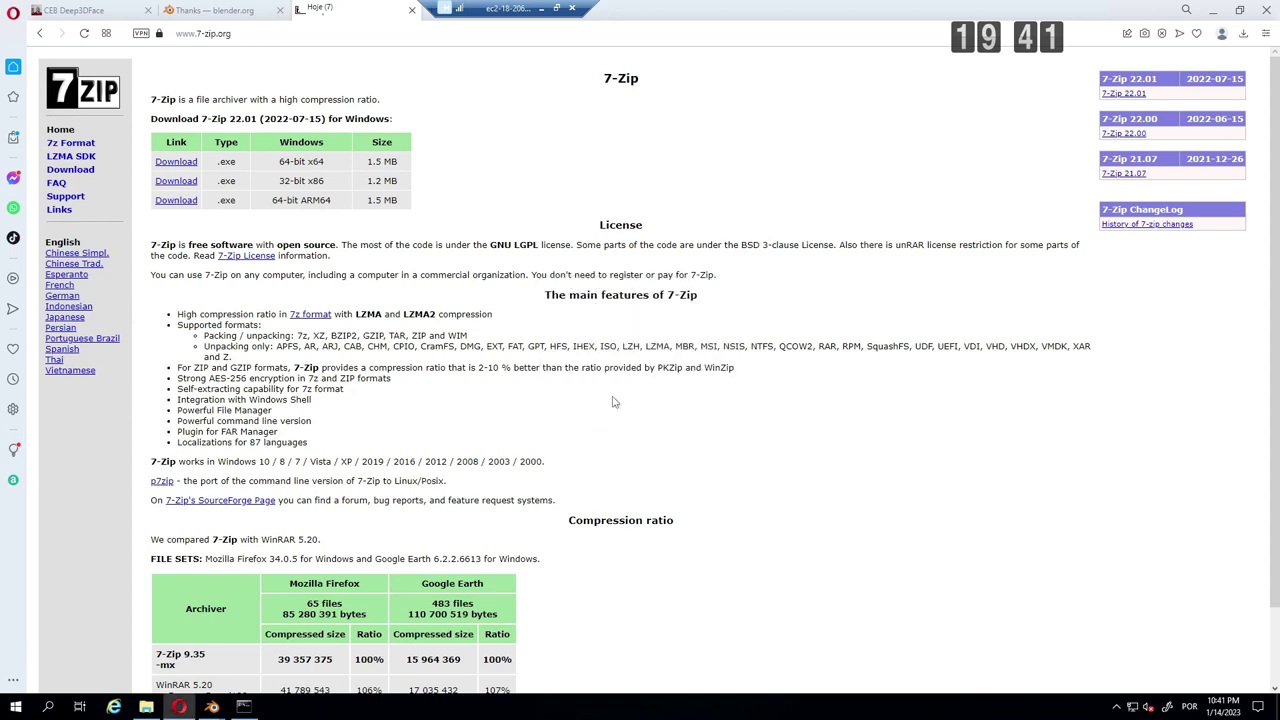
Step: Unpack the JIT_compiler_Py39_CUDAV11_3.7z archive into C:\AI_ENV with Install Compiler
left_click(1213, 10)
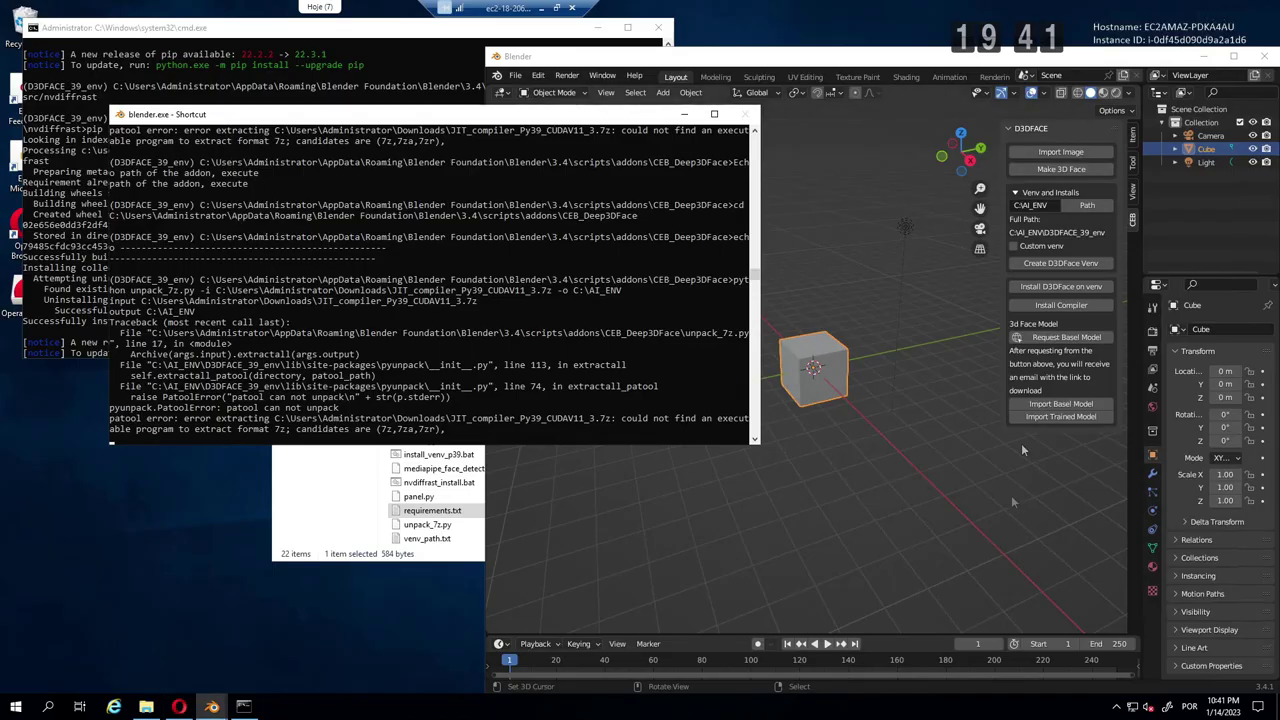
left_click(1062, 304)
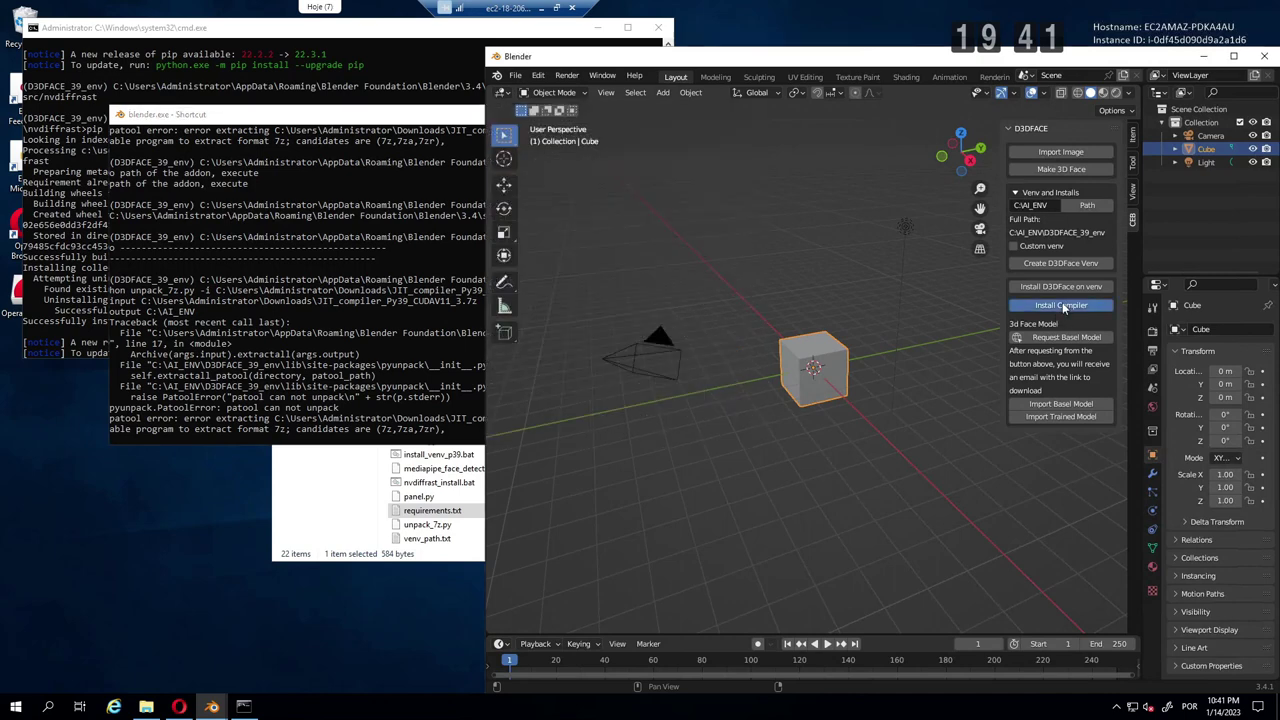
double_click(783, 250)
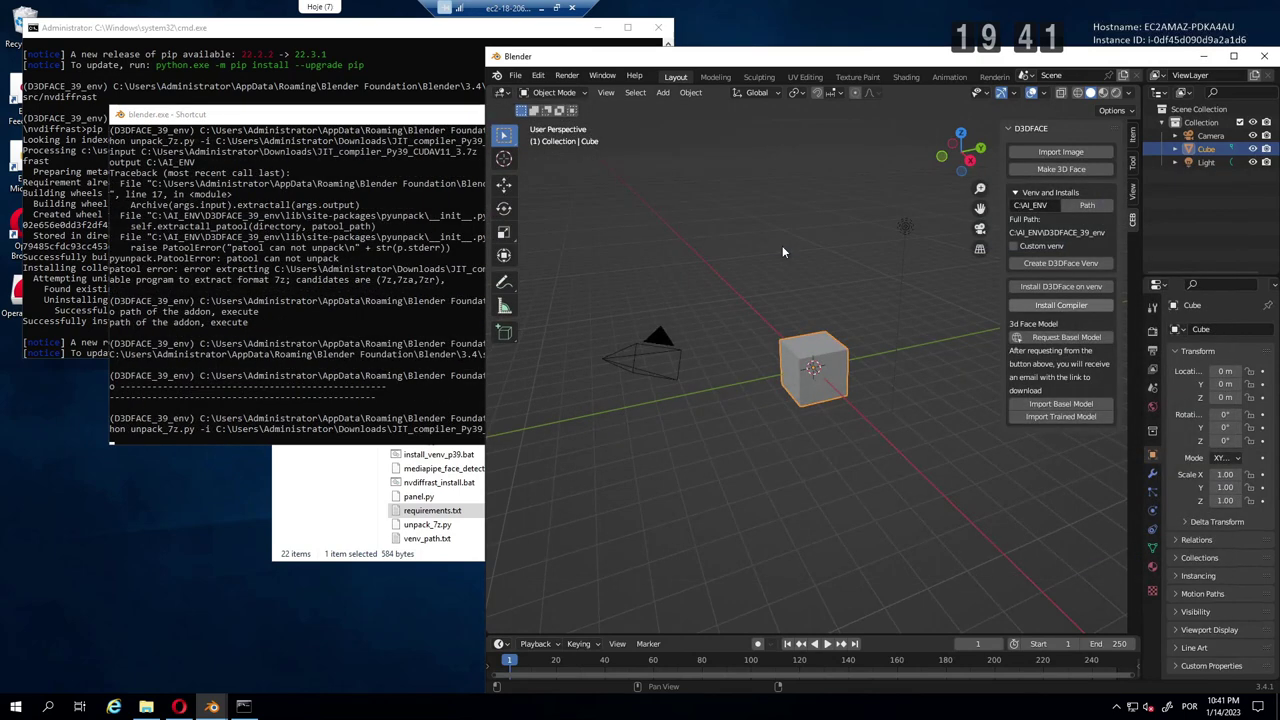
left_click_drag(425, 122, 338, 105)
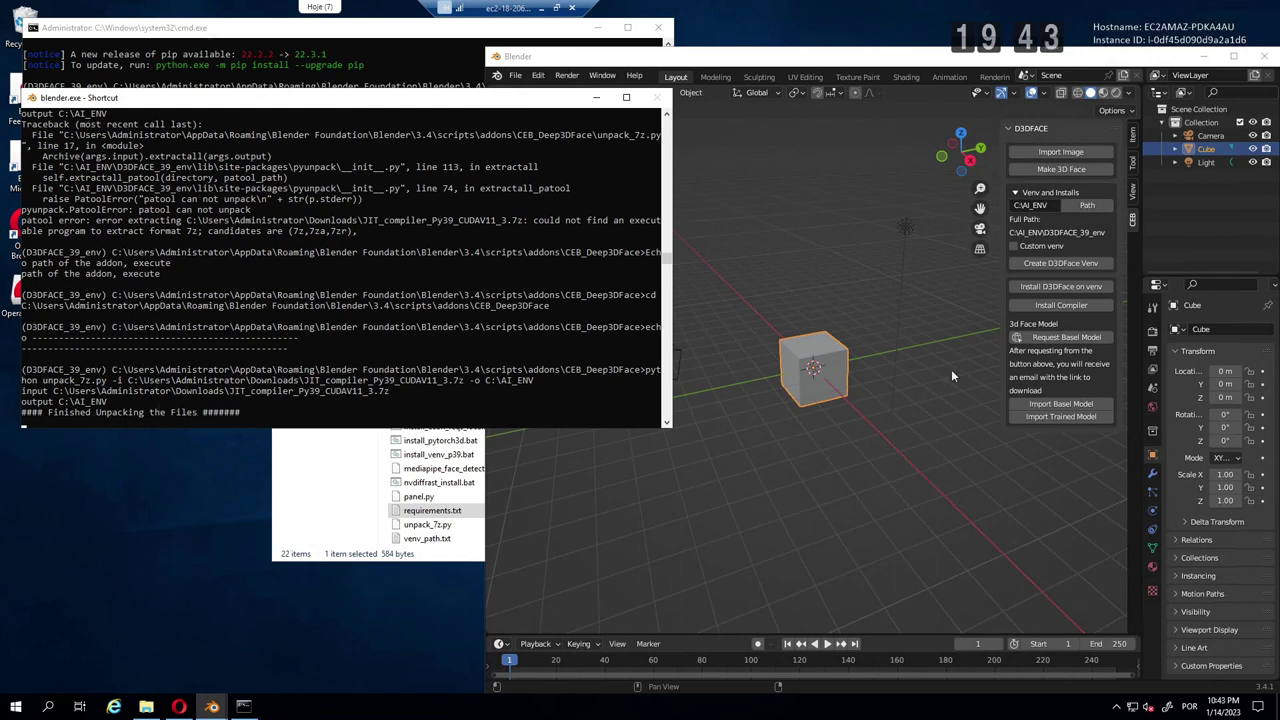
left_click(1061, 338)
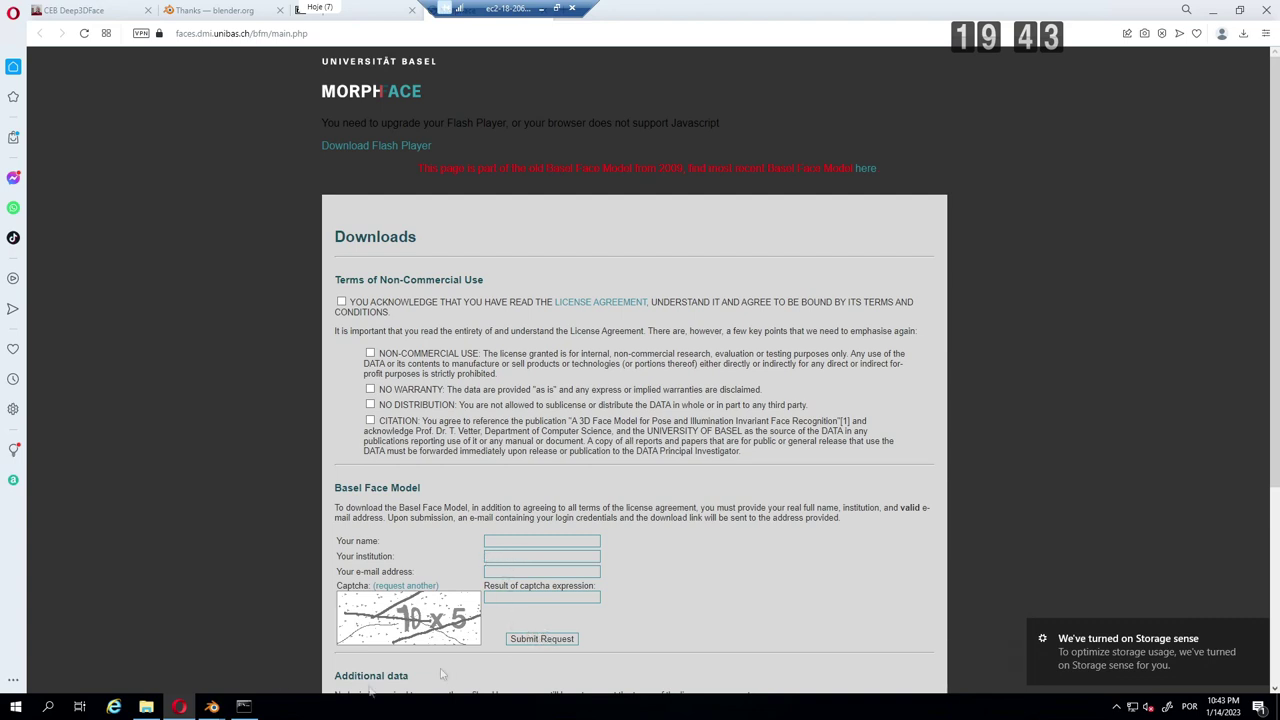
Step: Open the CEB_Deep3DFace add-on folder in File Explorer
left_click(146, 707)
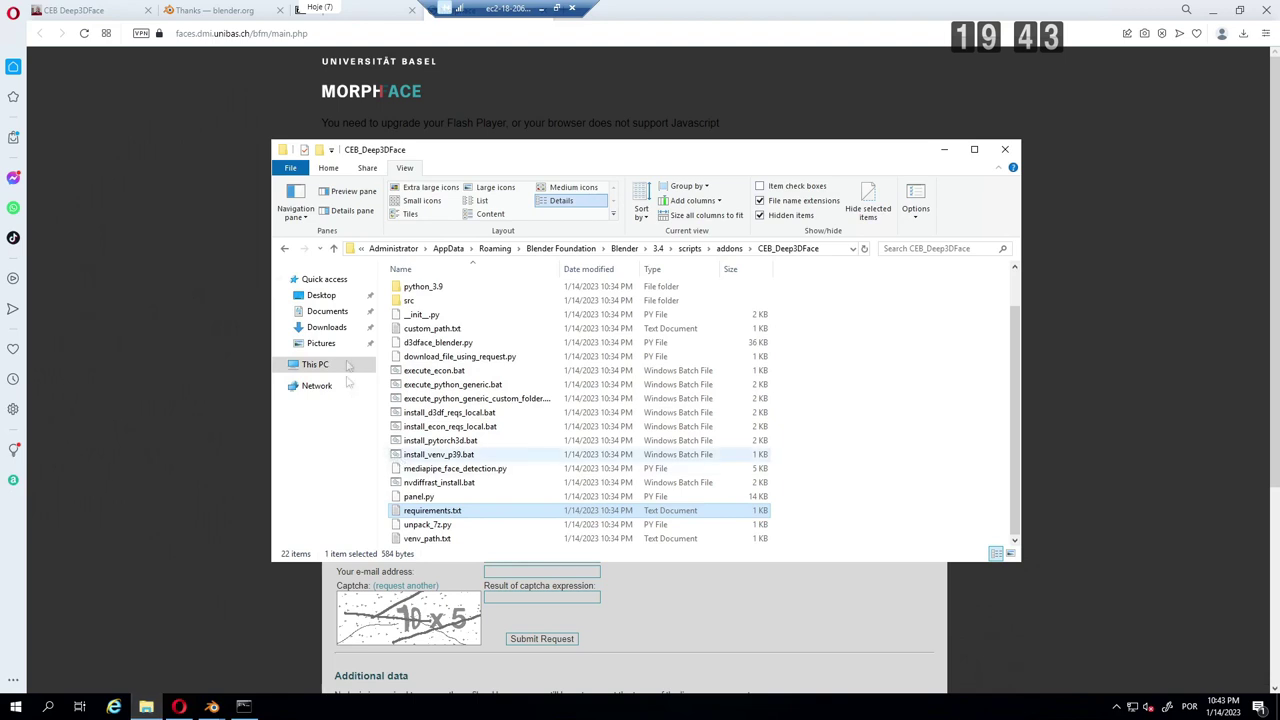
Step: Extract BaselFaceModel.tar from BaselFaceModel.tgz into Downloads with 7-Zip
left_click(326, 327)
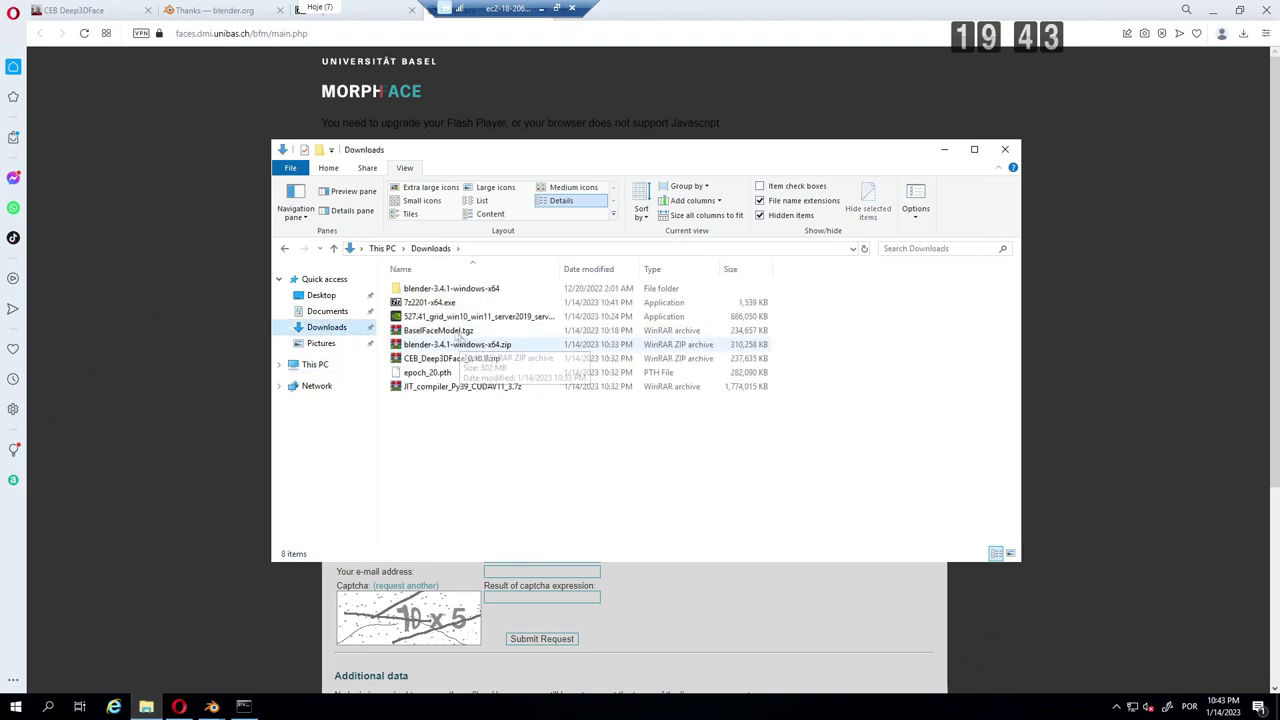
left_click(440, 331)
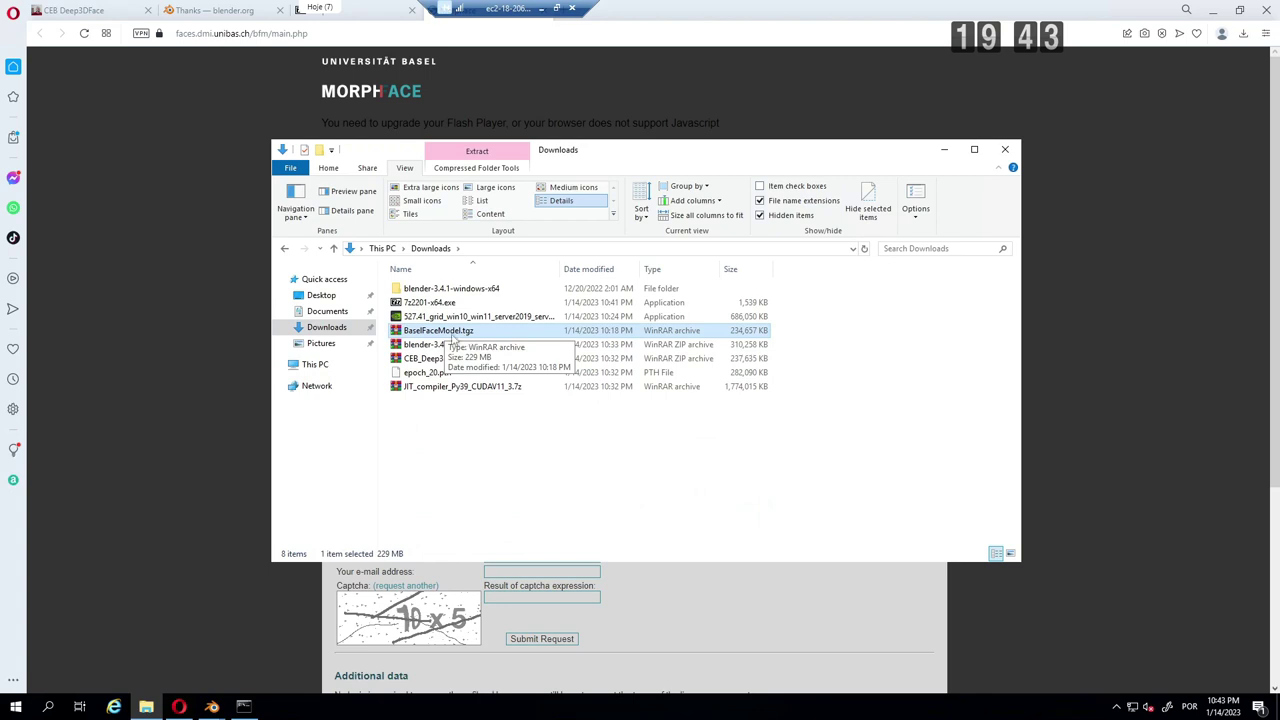
right_click(452, 336)
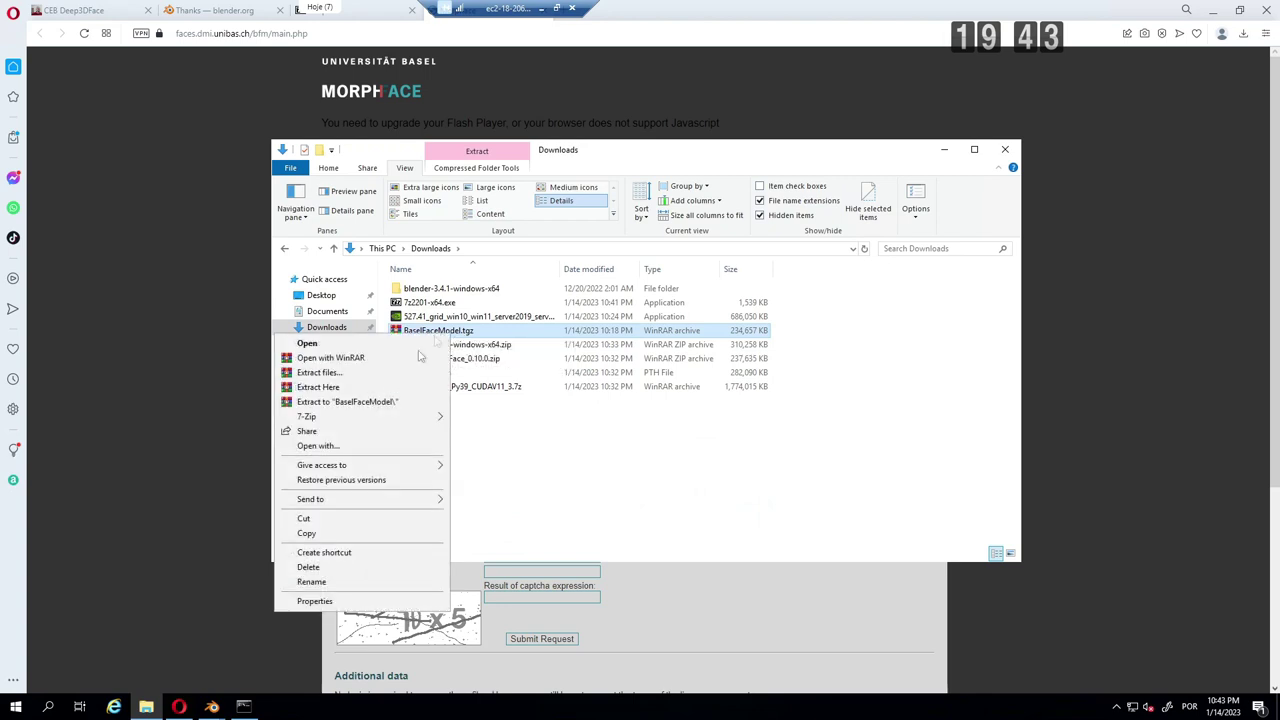
mouse_move(360, 416)
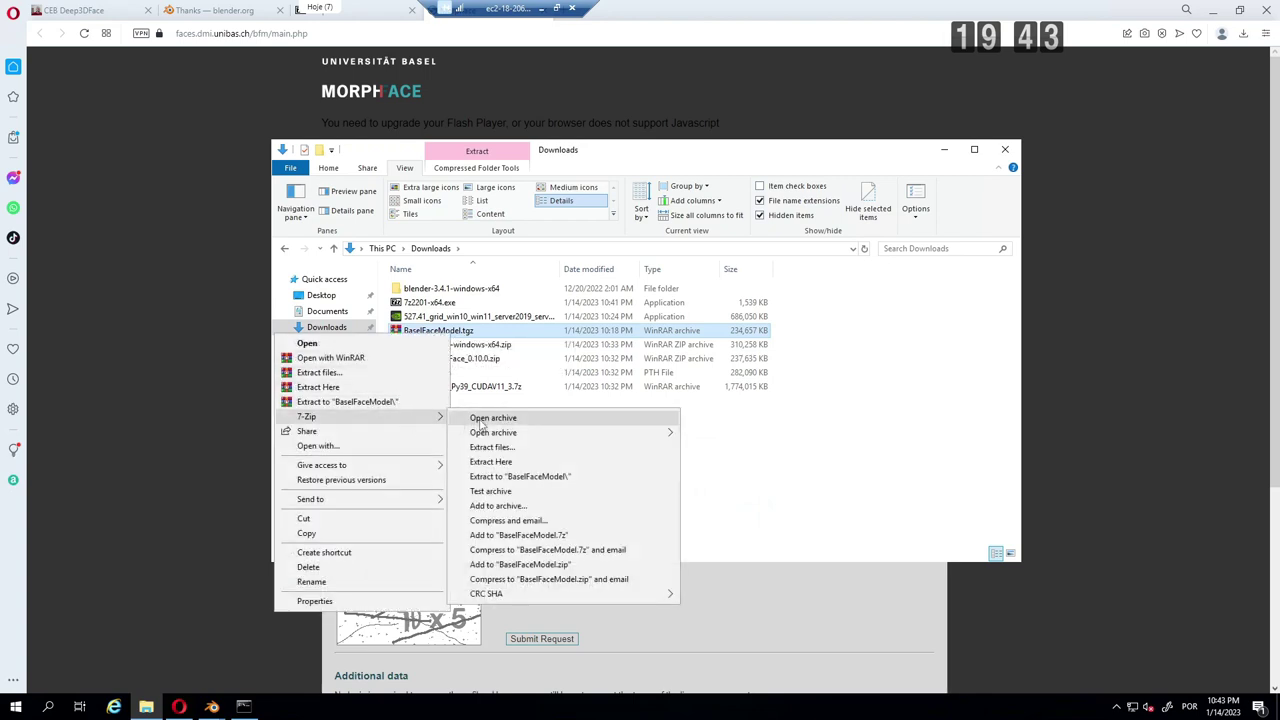
left_click(481, 425)
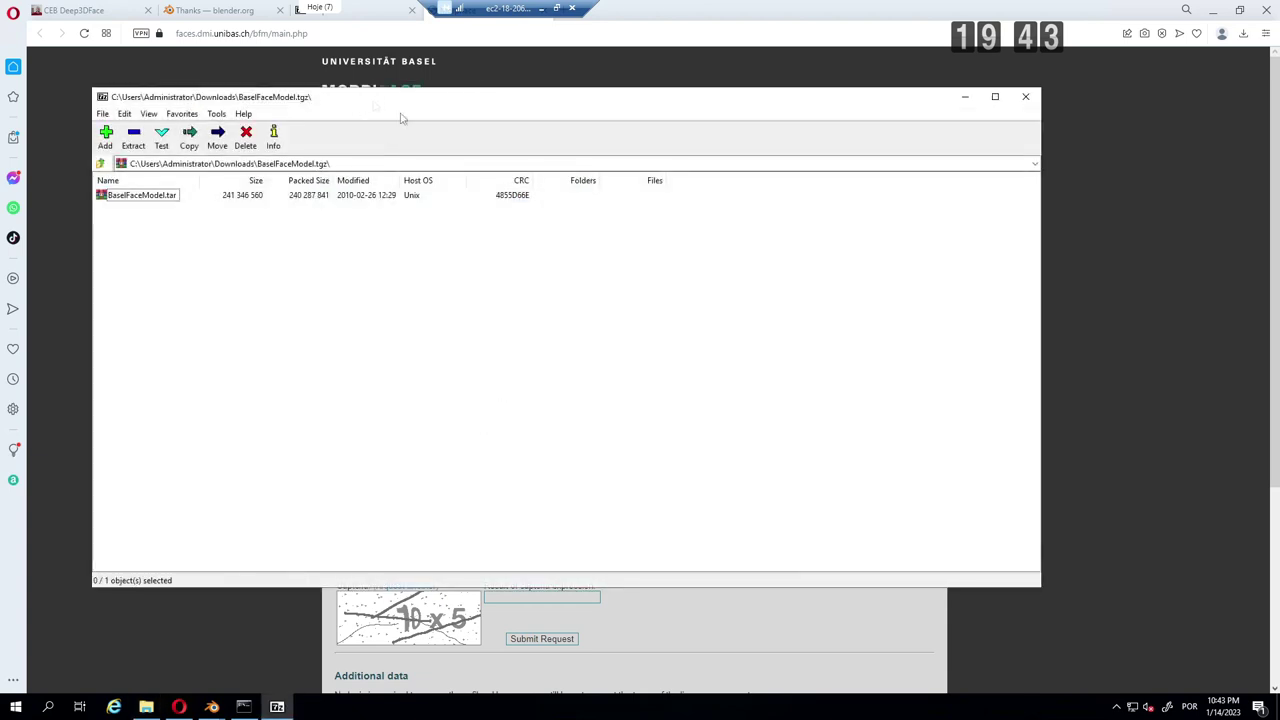
mouse_move(400, 100)
left_mouse_down()
mouse_move(765, 117)
mouse_move(918, 181)
left_mouse_up()
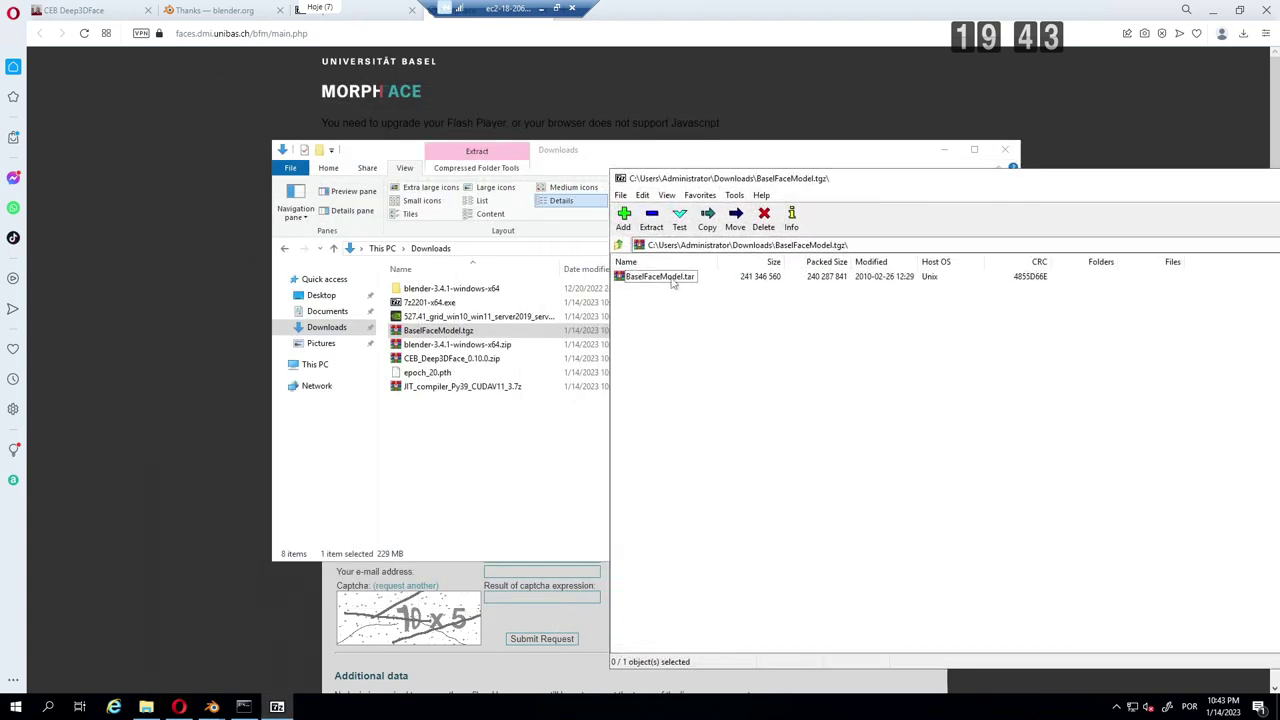
left_click_drag(673, 283, 480, 456)
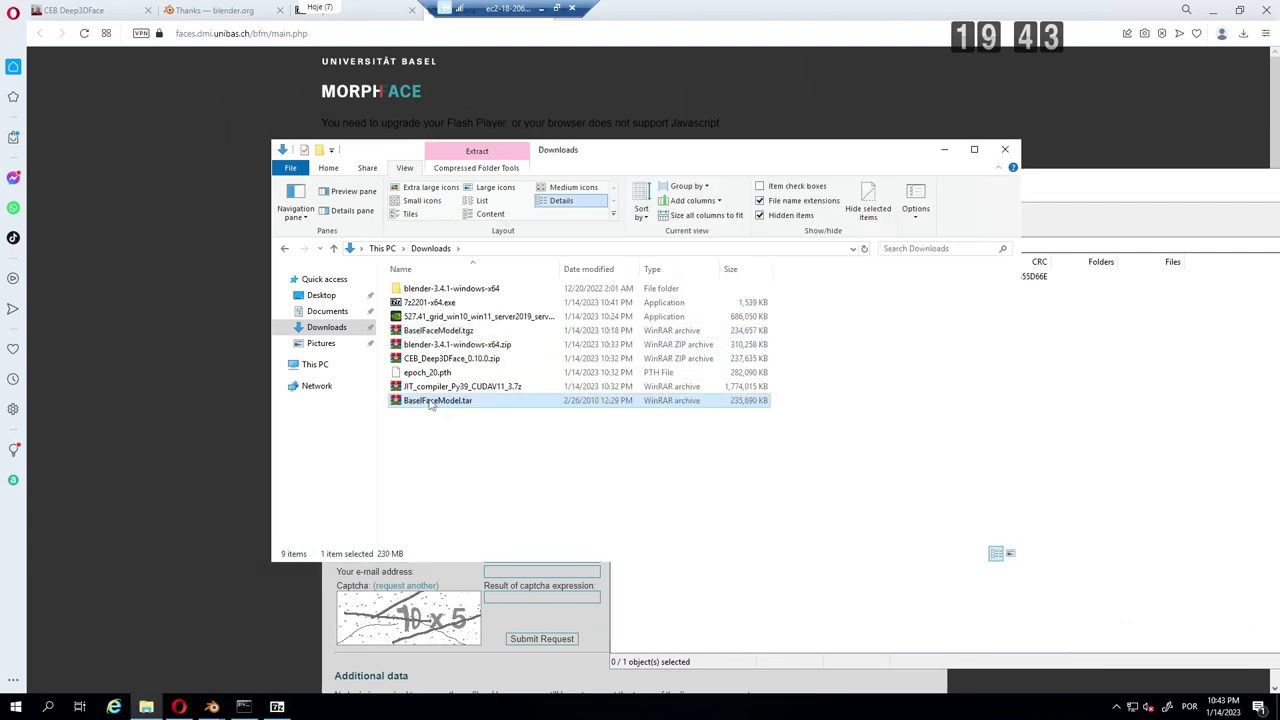
Step: Extract 01_MorphableModel.mat from the tar's PublicMM1 folder into Downloads
right_click(430, 403)
mouse_move(330, 482)
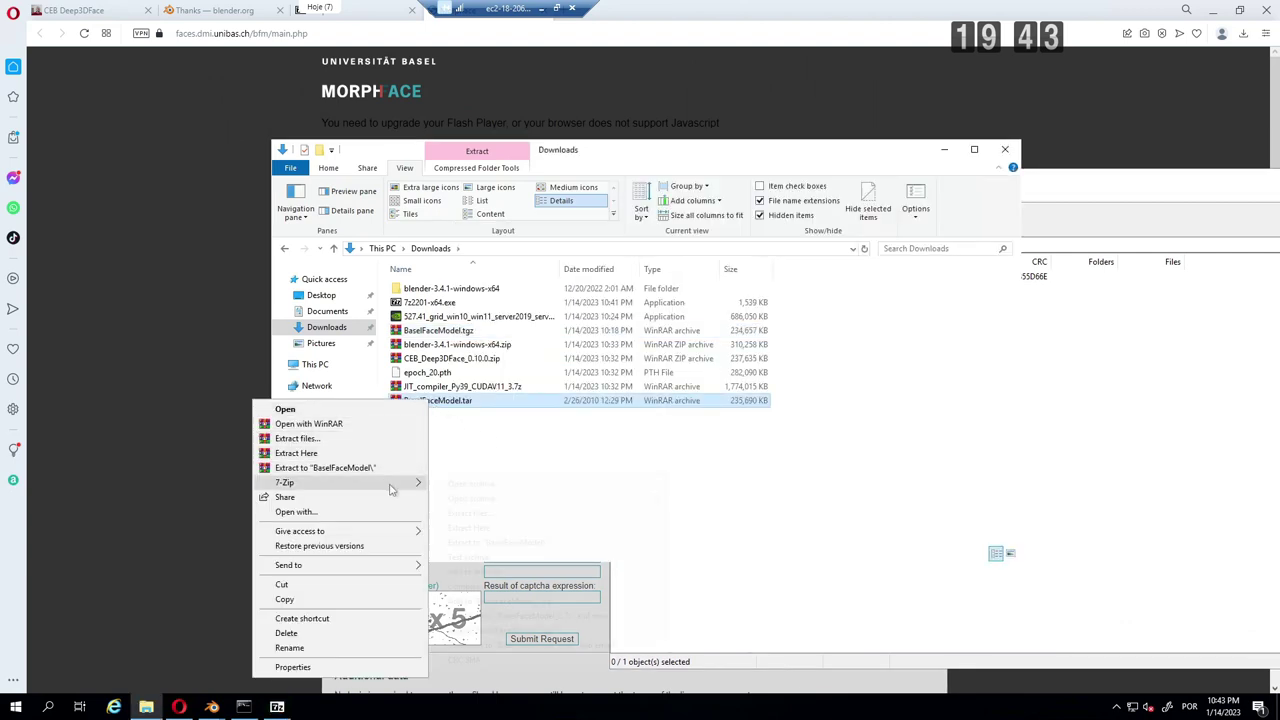
left_click(458, 486)
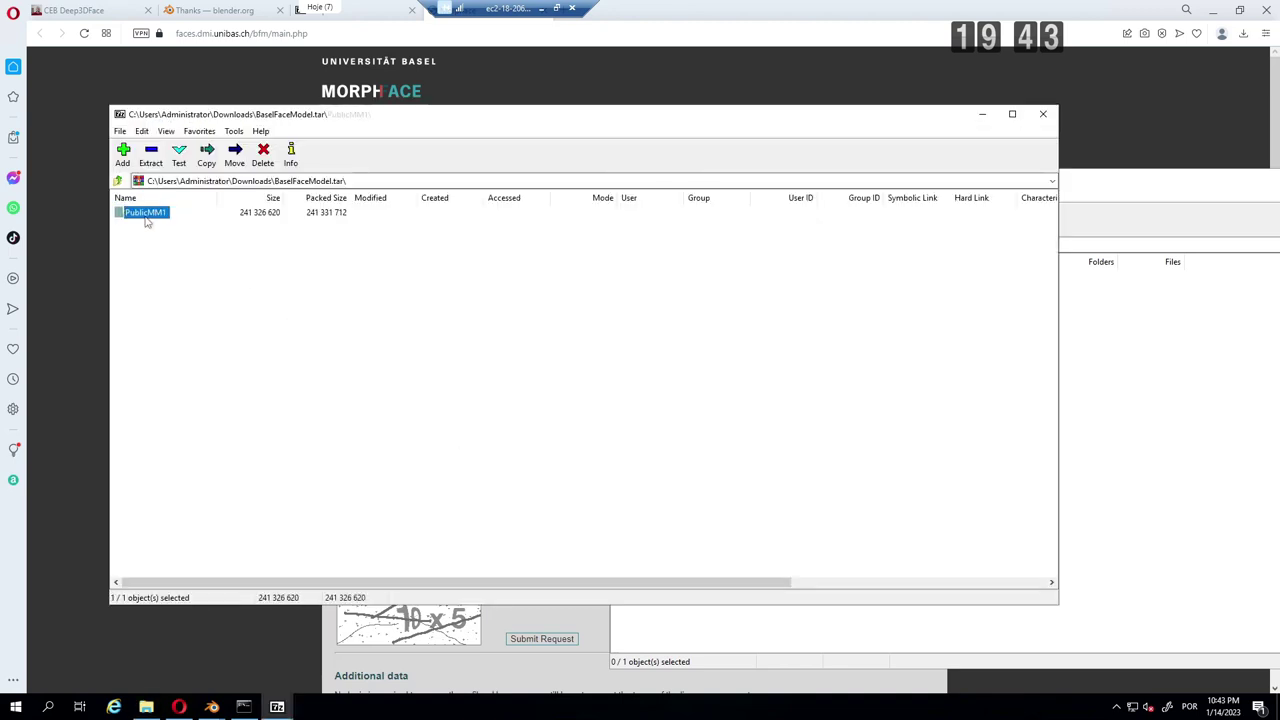
double_click(145, 215)
left_click(172, 264)
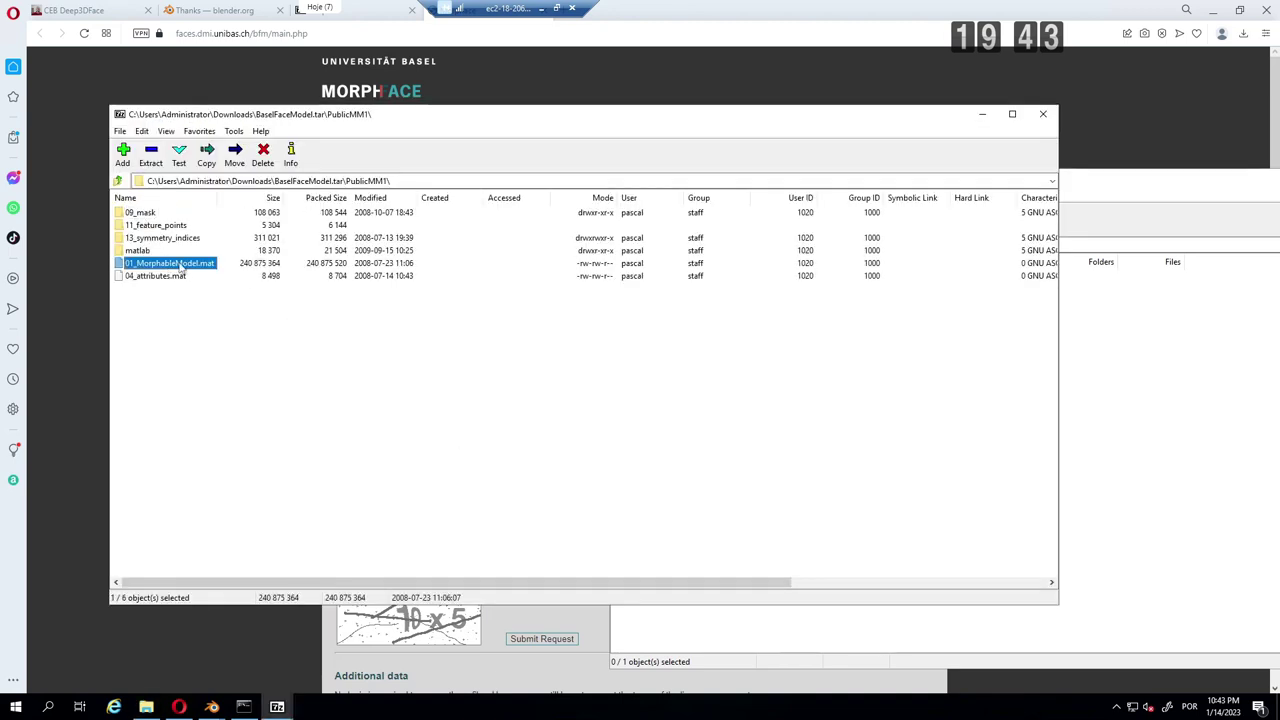
left_click_drag(216, 121, 711, 195)
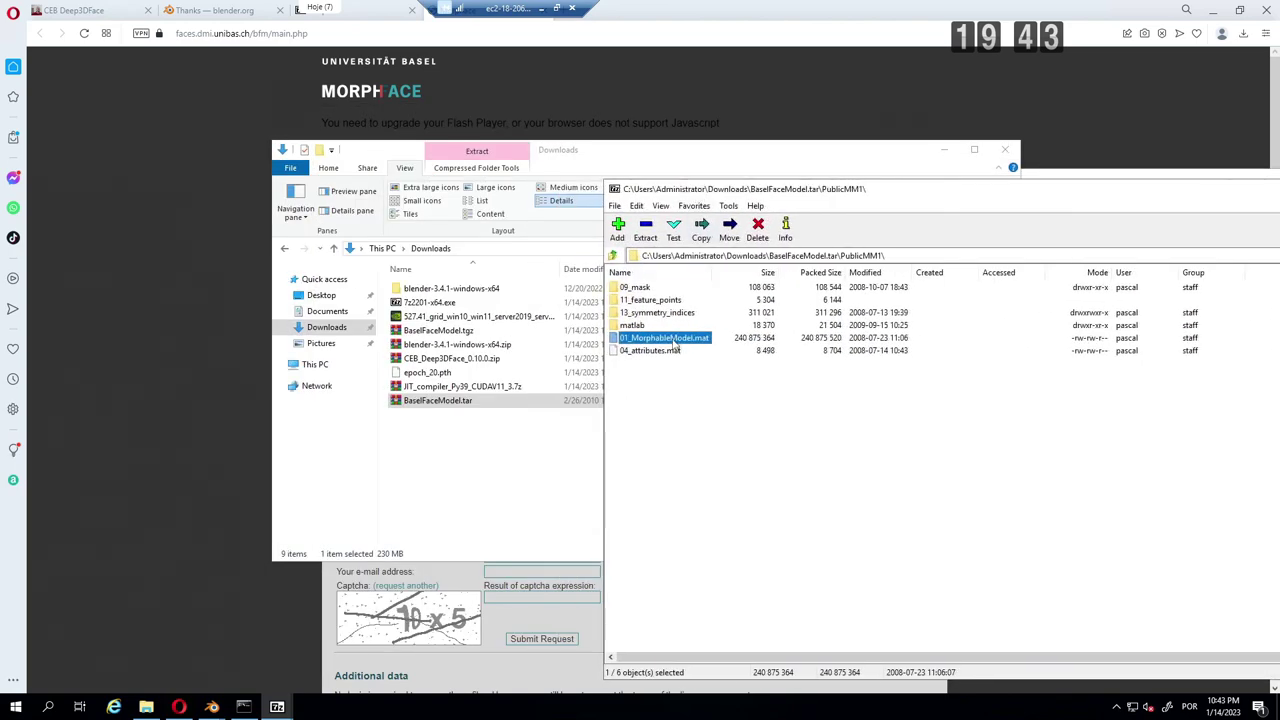
left_click_drag(673, 345, 530, 459)
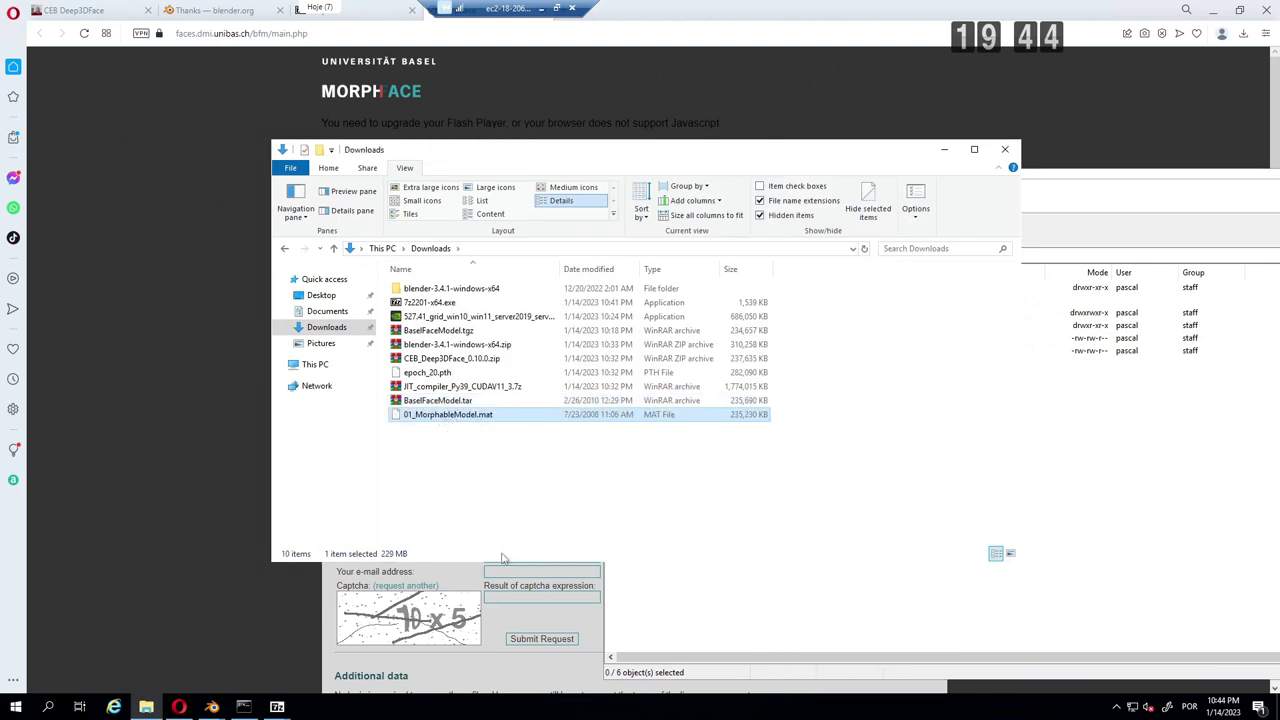
mouse_move(212, 707)
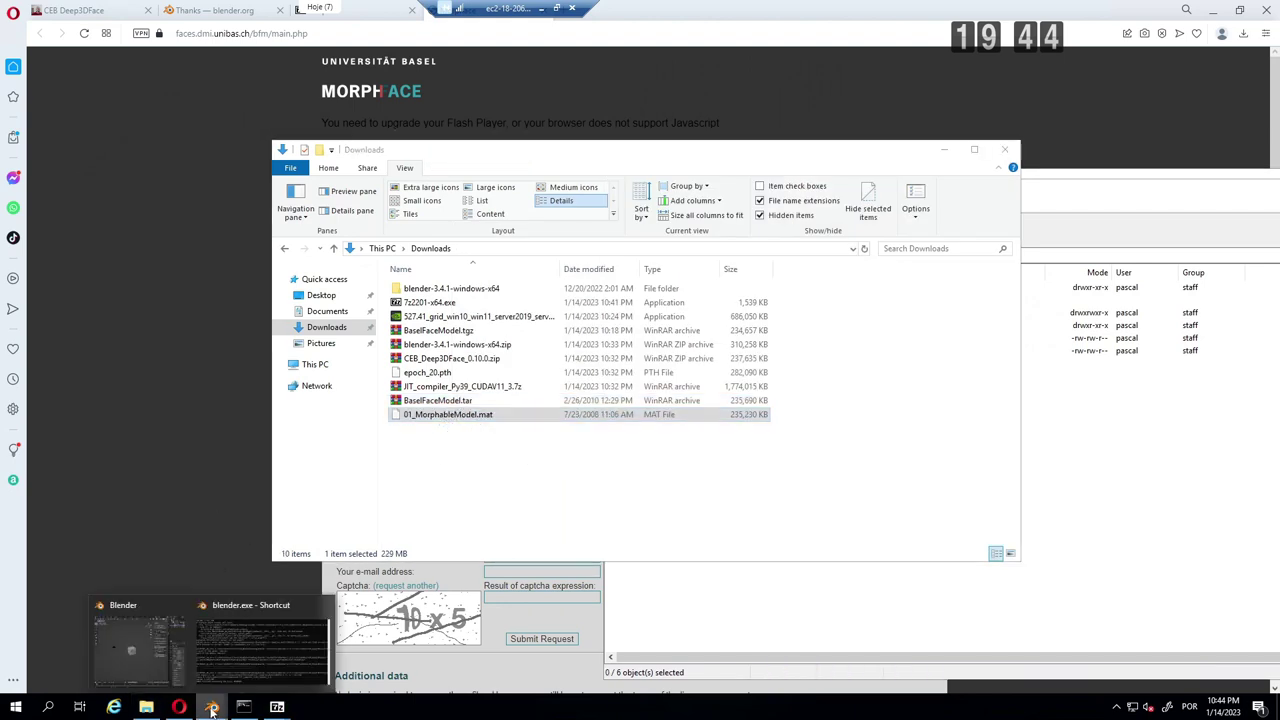
left_click(125, 657)
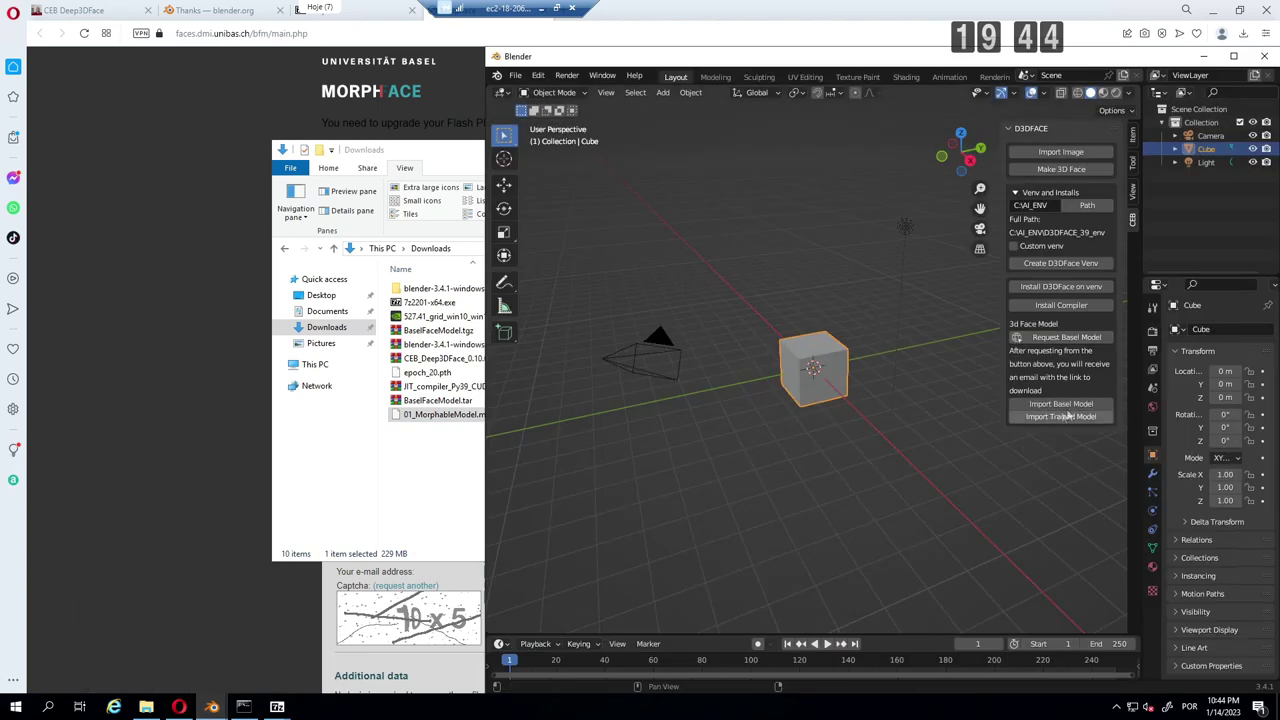
Step: Import 01_MorphableModel.mat from Downloads as the Basel model
left_click(1061, 404)
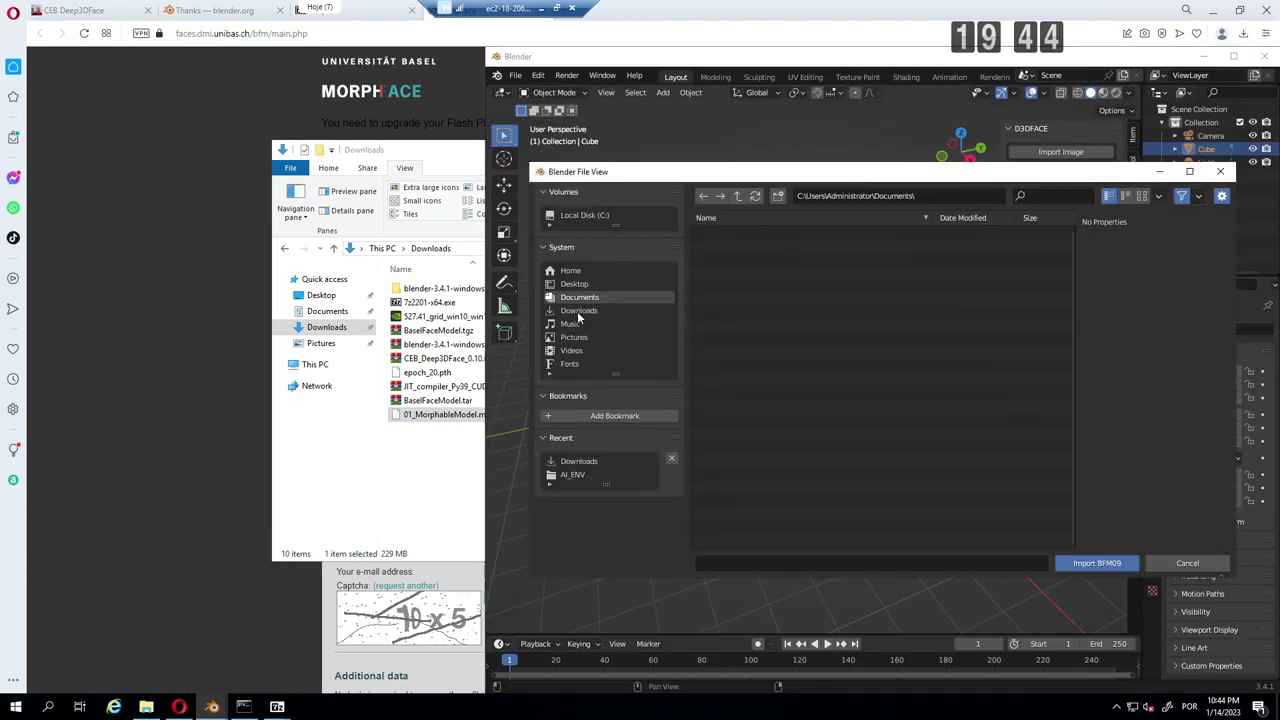
left_click(578, 312)
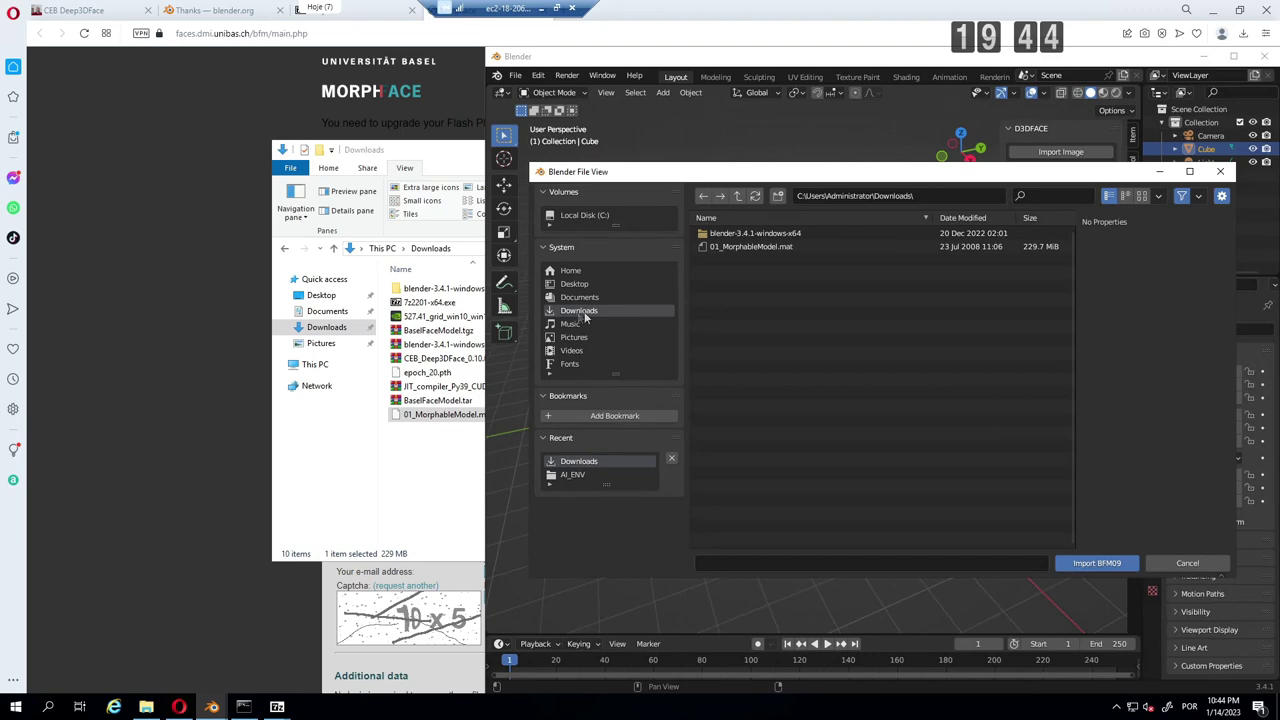
double_click(750, 246)
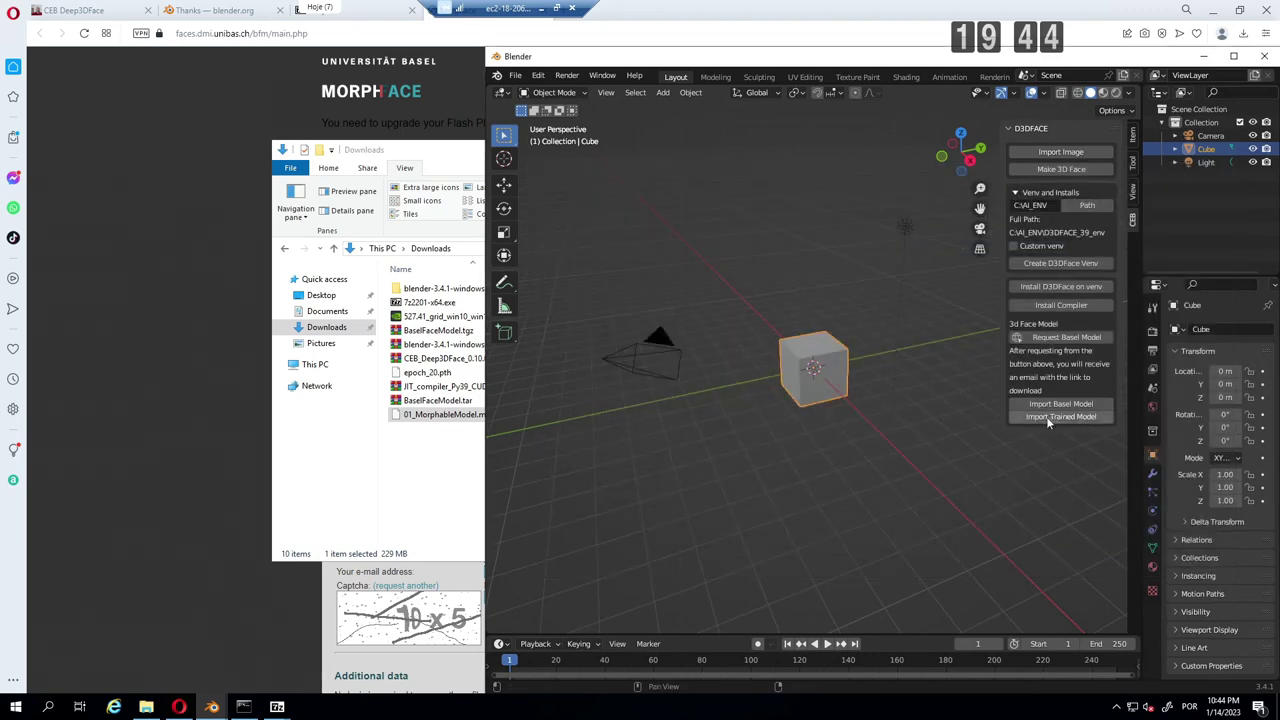
Step: Import epoch_20.pth as the trained model
left_click(1062, 416)
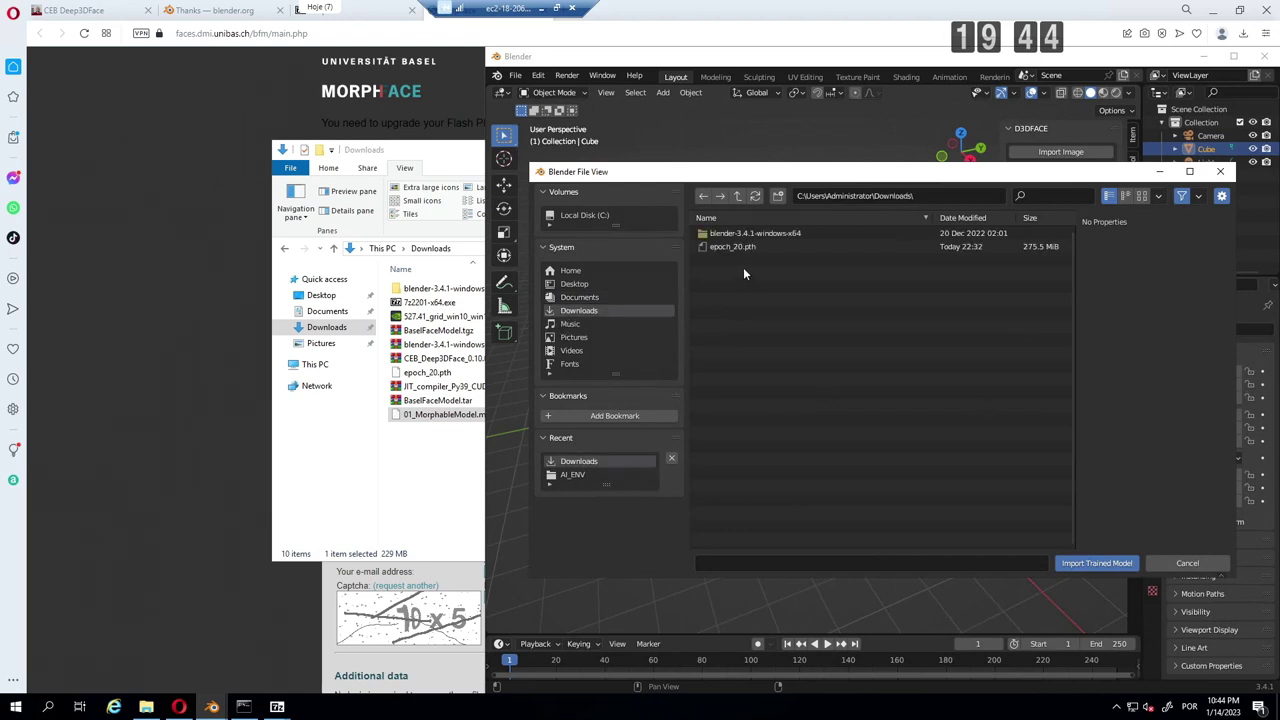
left_click(729, 247)
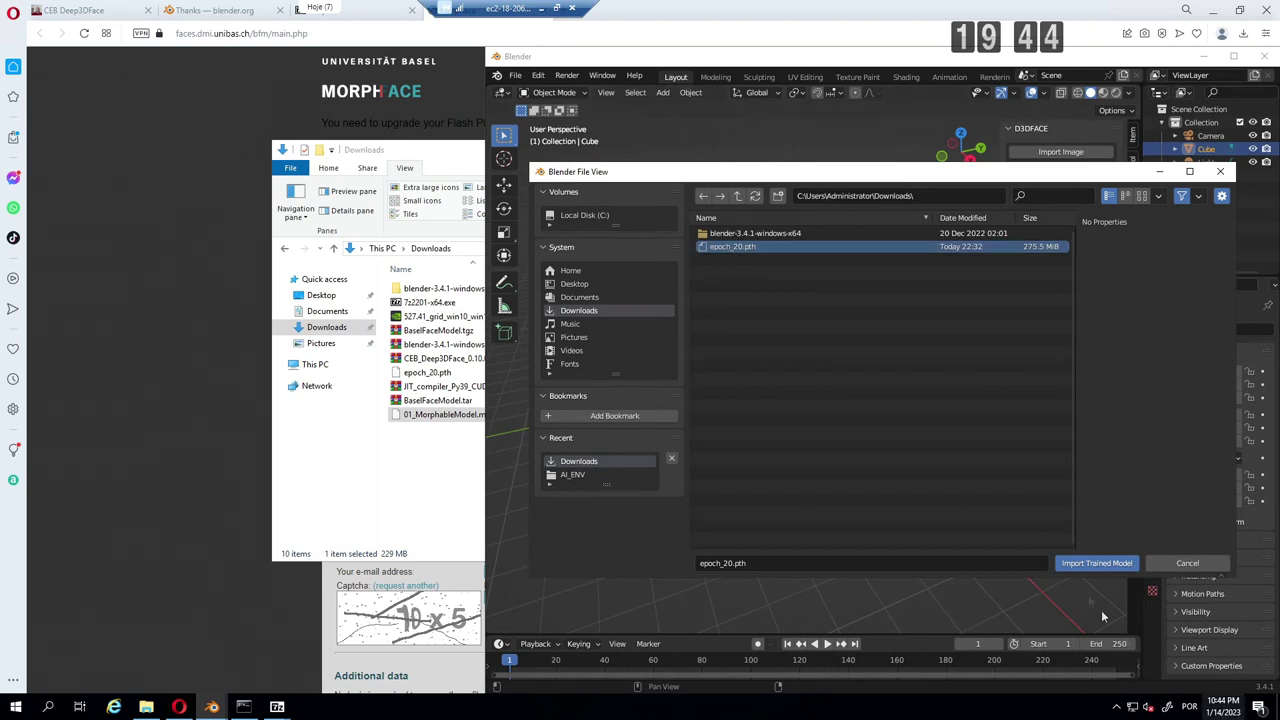
left_click(1095, 564)
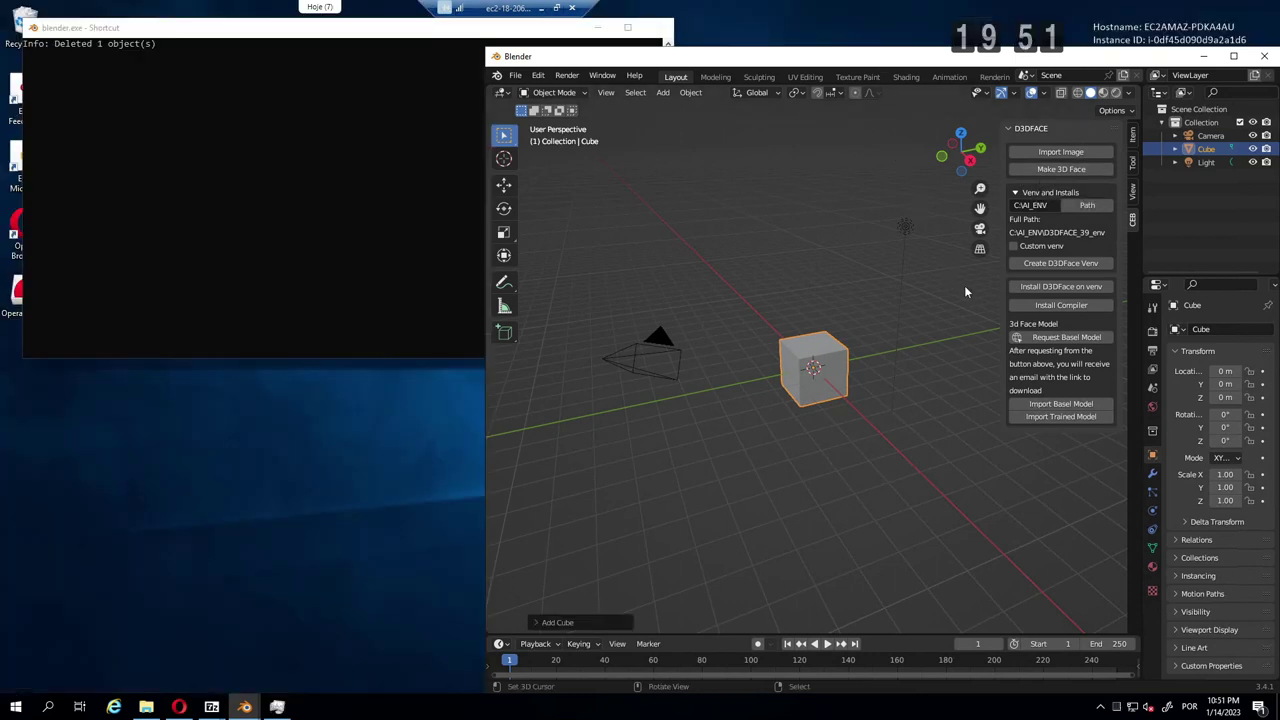
Step: Search for 'face image' in the Opera browser
left_click(179, 707)
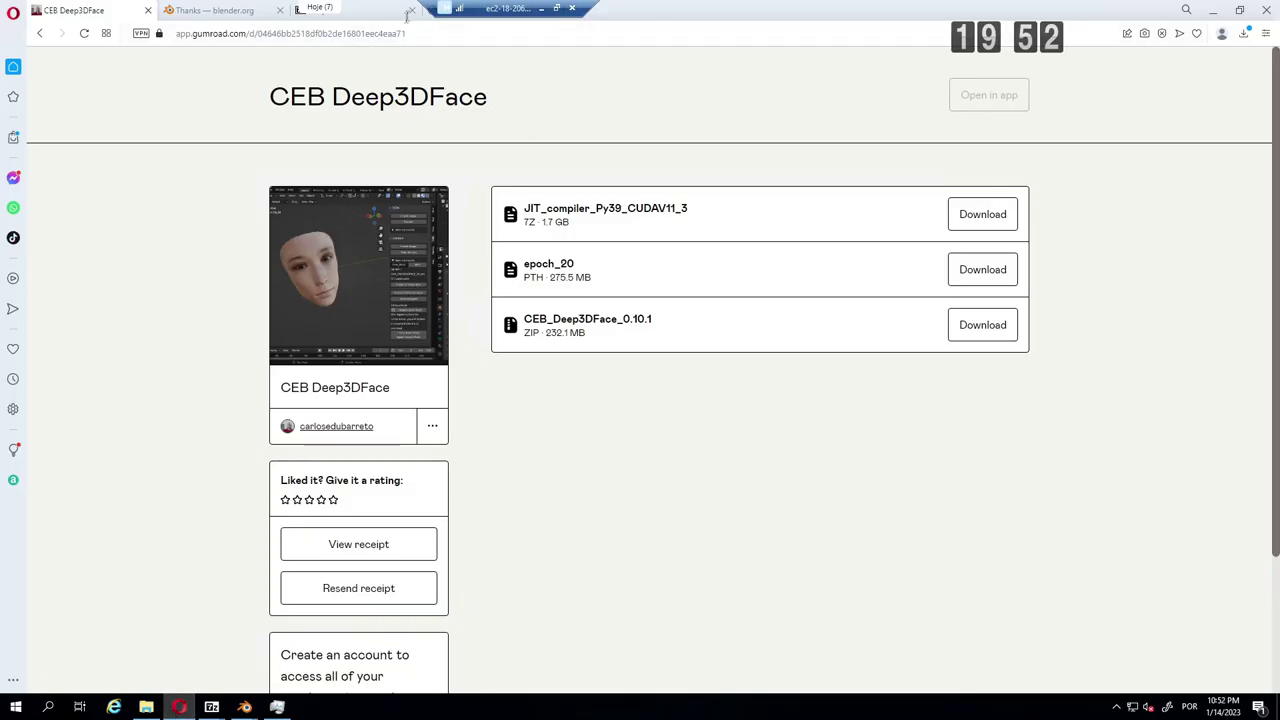
left_click(454, 14)
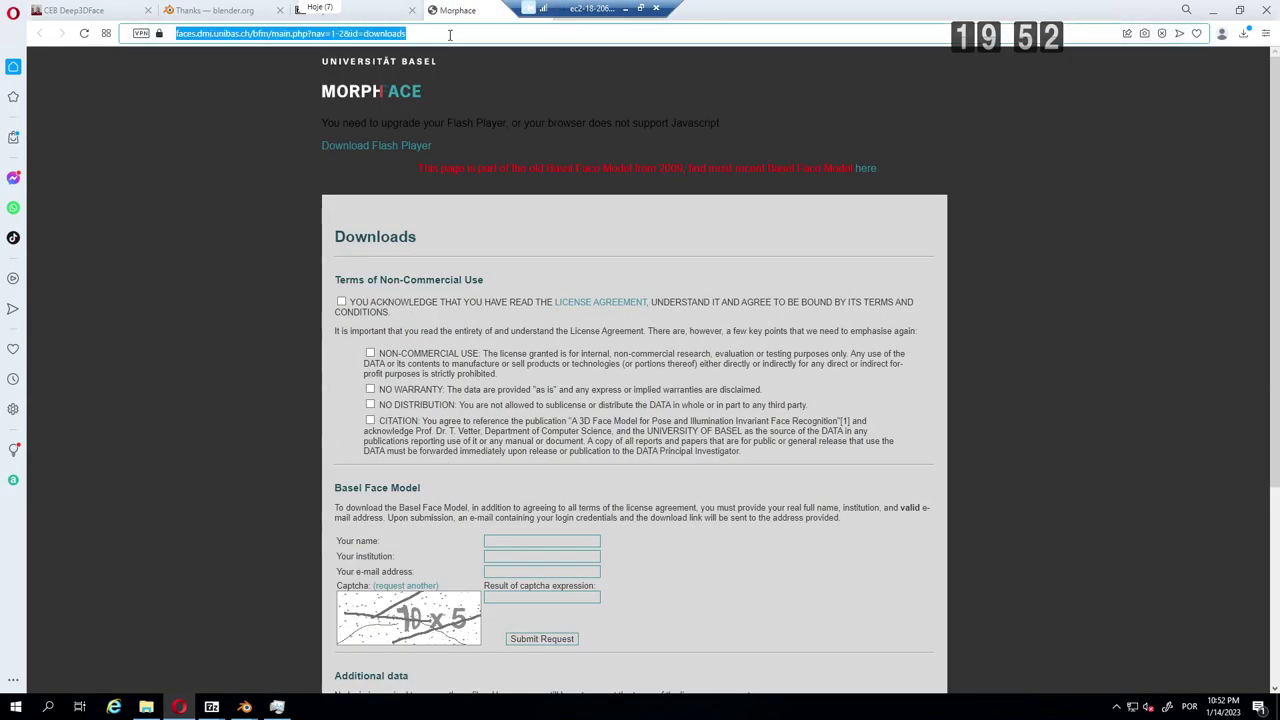
type("face")
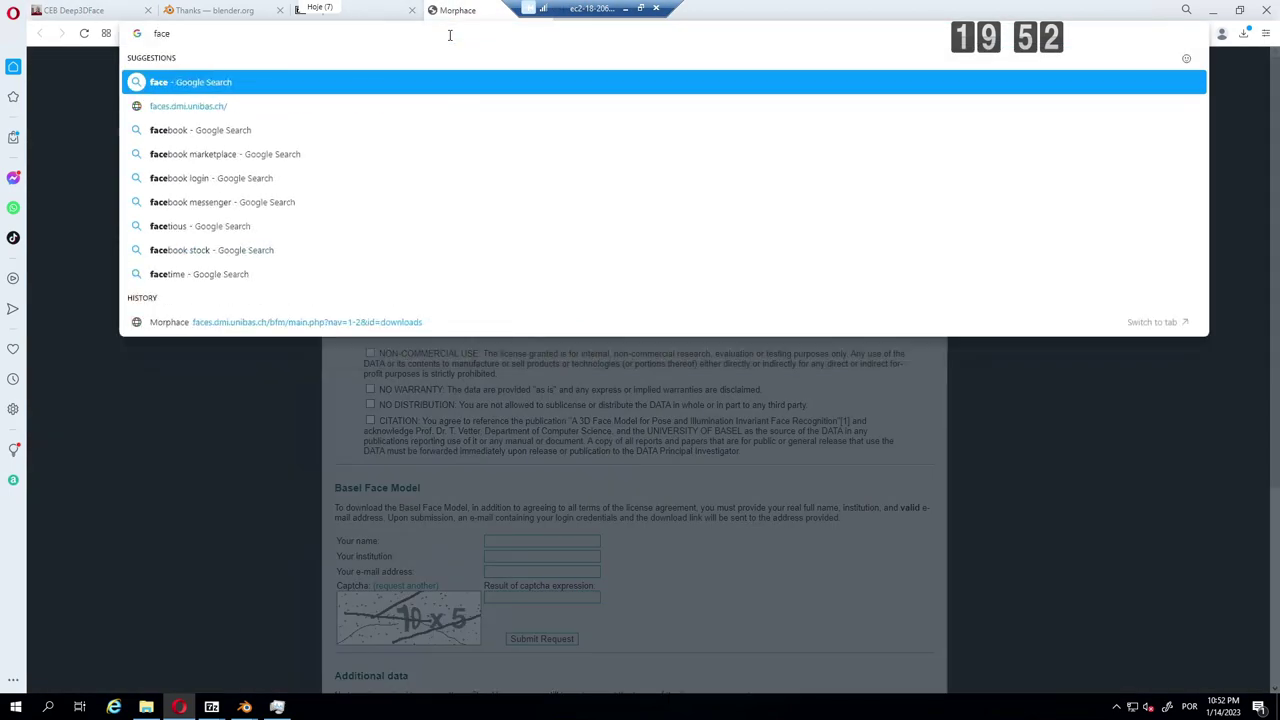
type(" image")
key("Return")
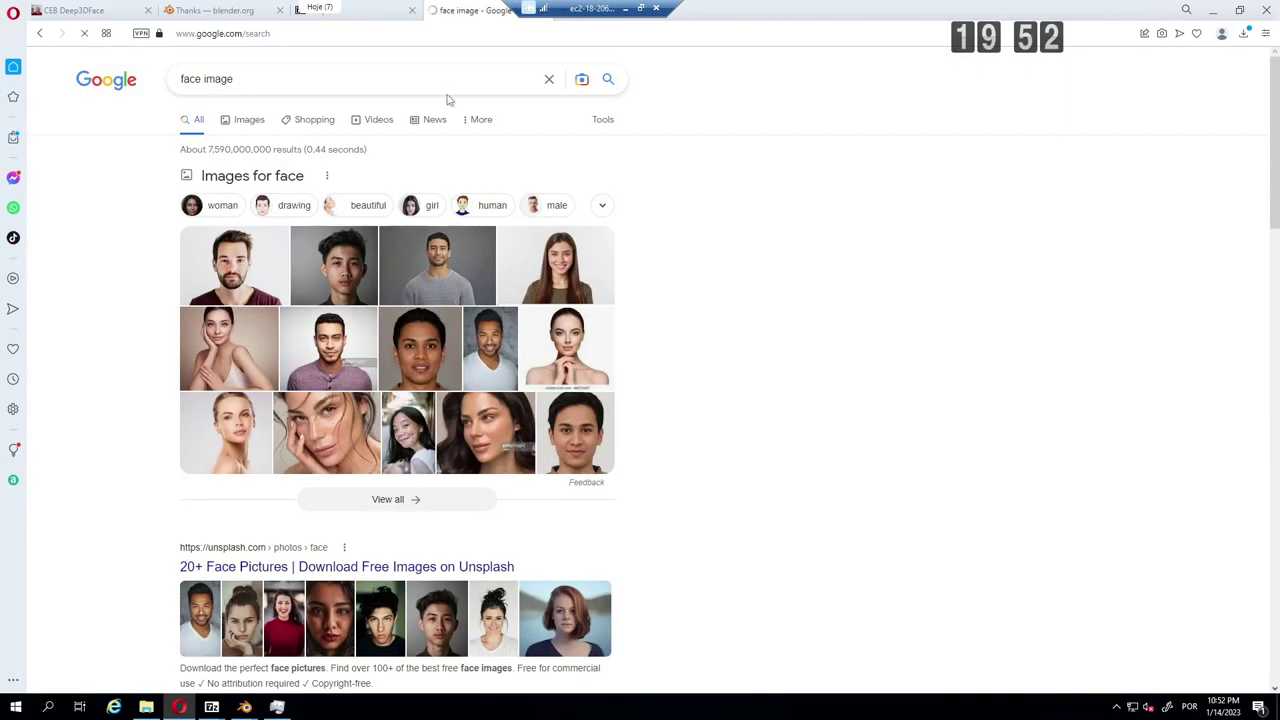
Step: Download the free bearded man portrait from Freepik and return to Blender
left_click(240, 276)
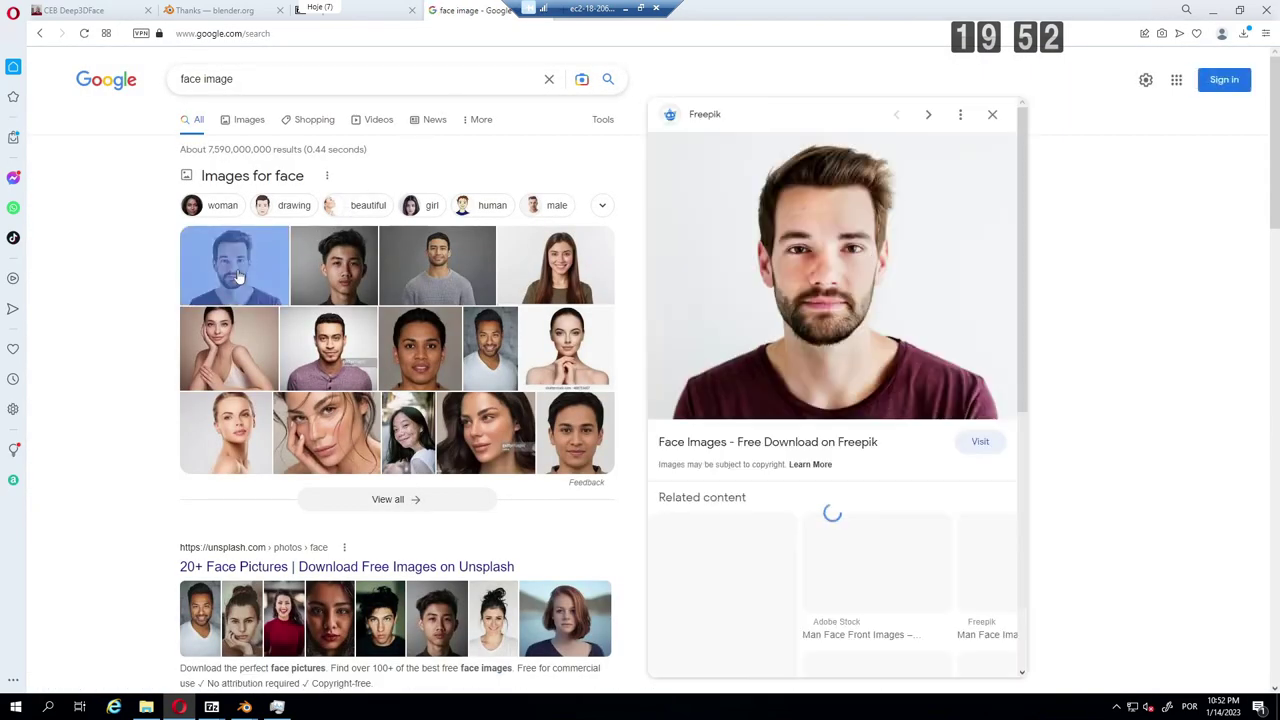
left_click(826, 245)
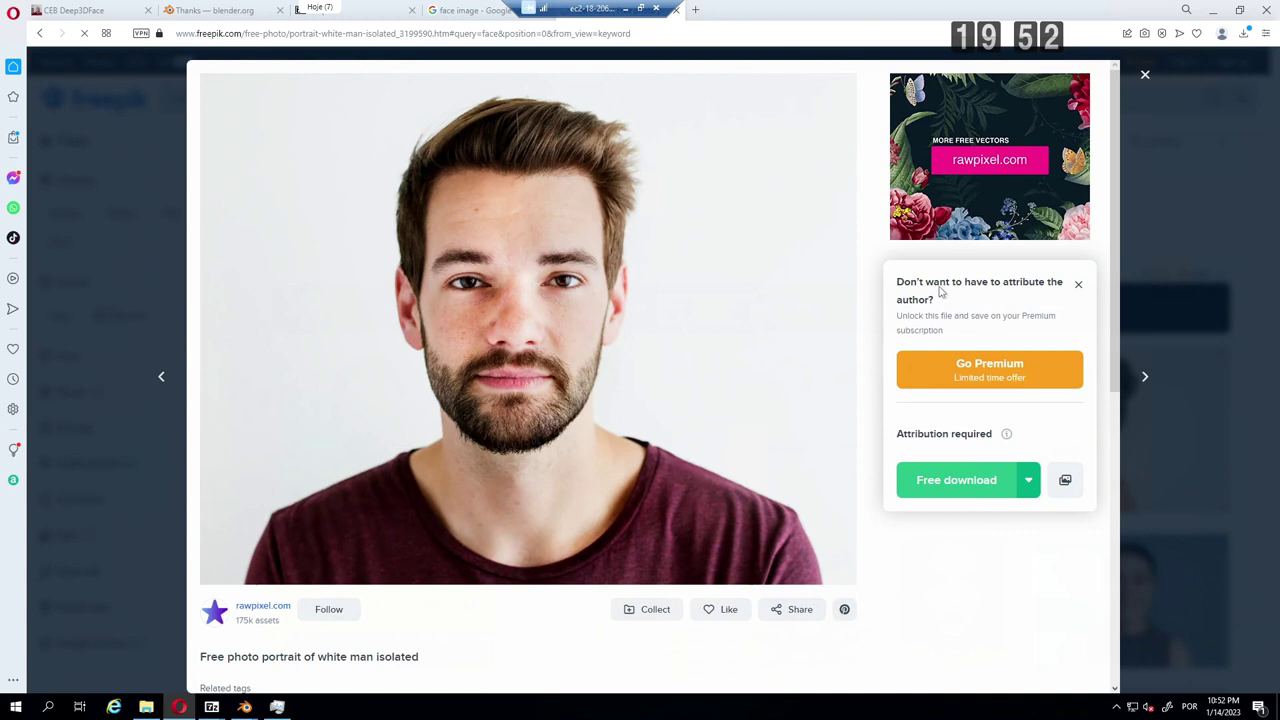
left_click(966, 488)
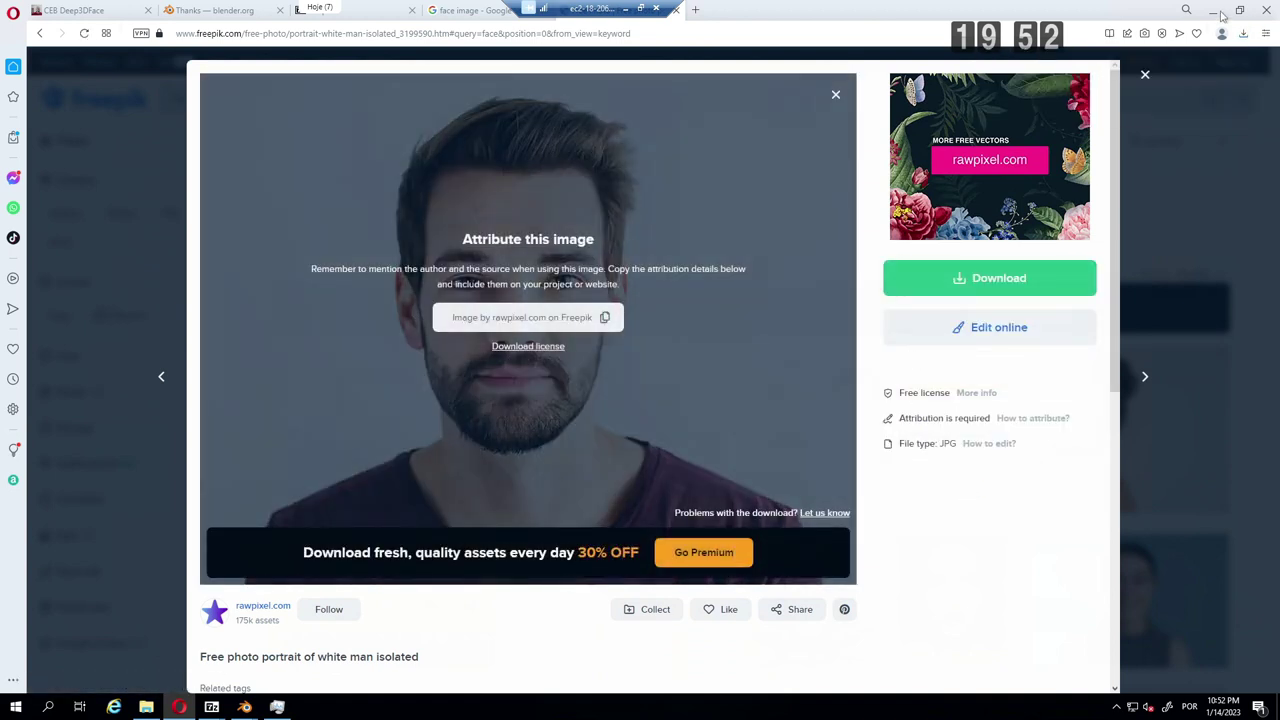
left_click(1212, 10)
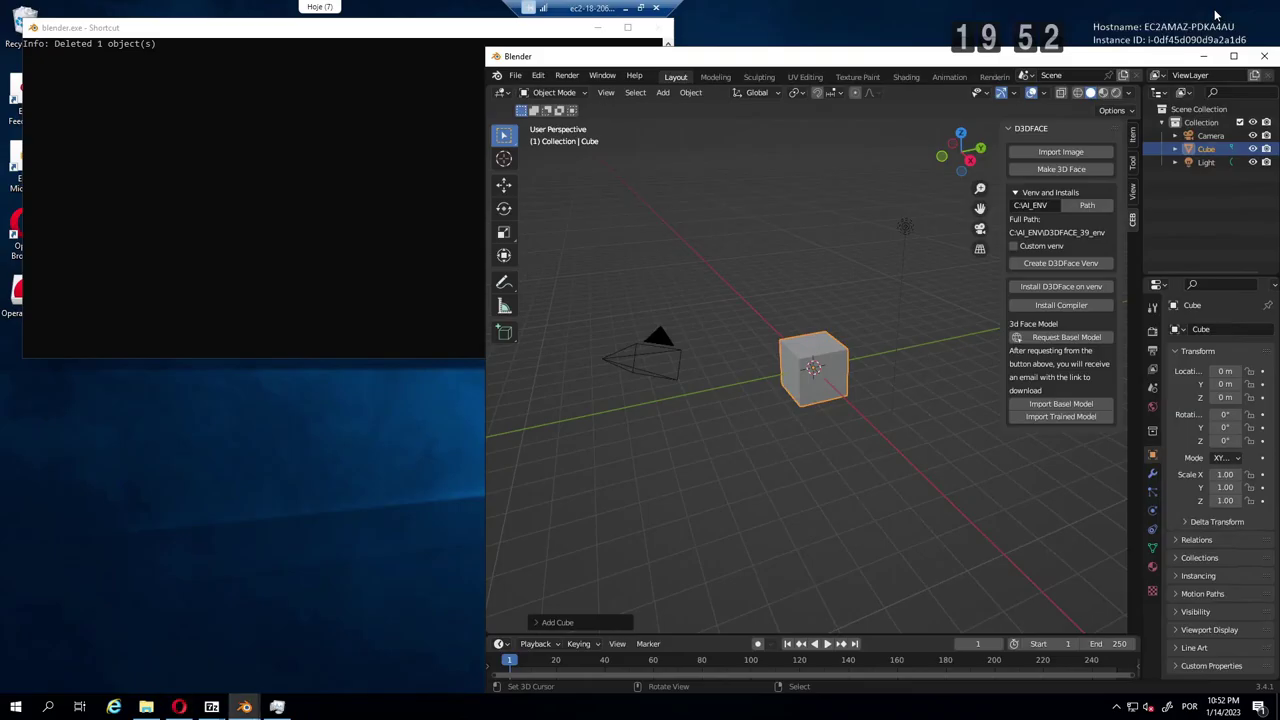
Step: Import portrait-white-man-isolated.jpg from Downloads into the add-on and delete the default cube
left_click(1056, 156)
left_click(598, 310)
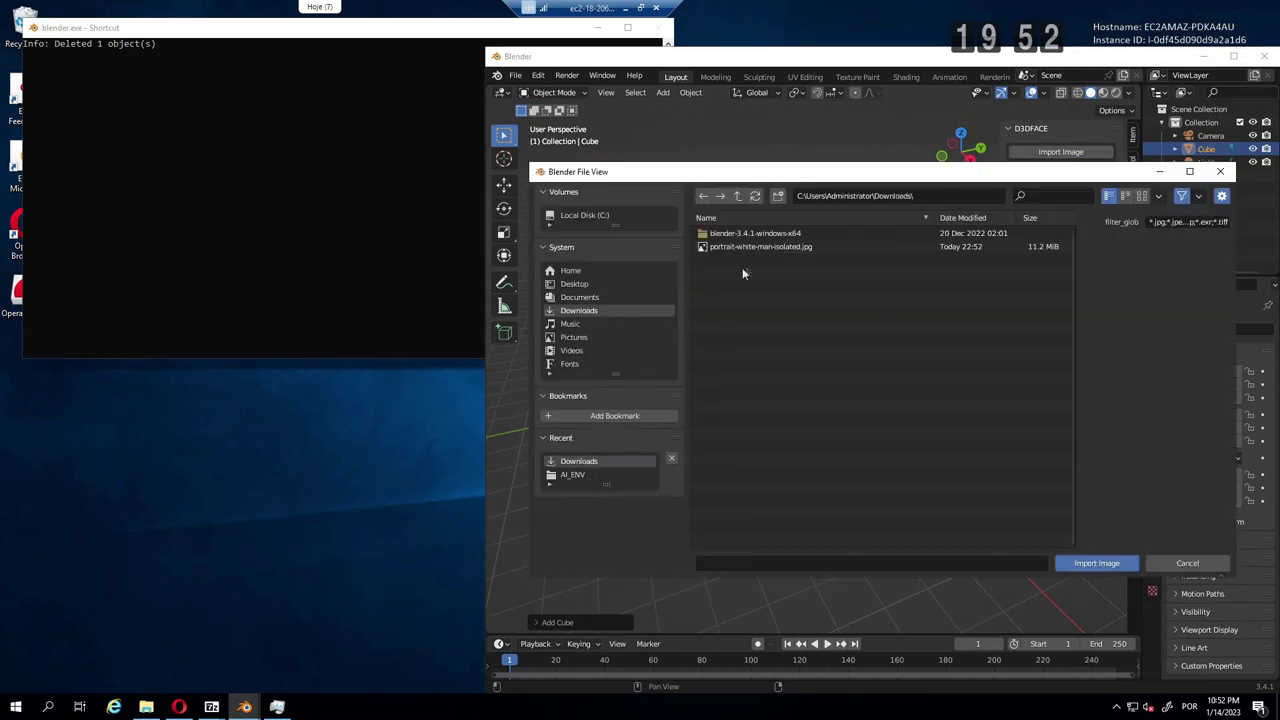
left_click(742, 247)
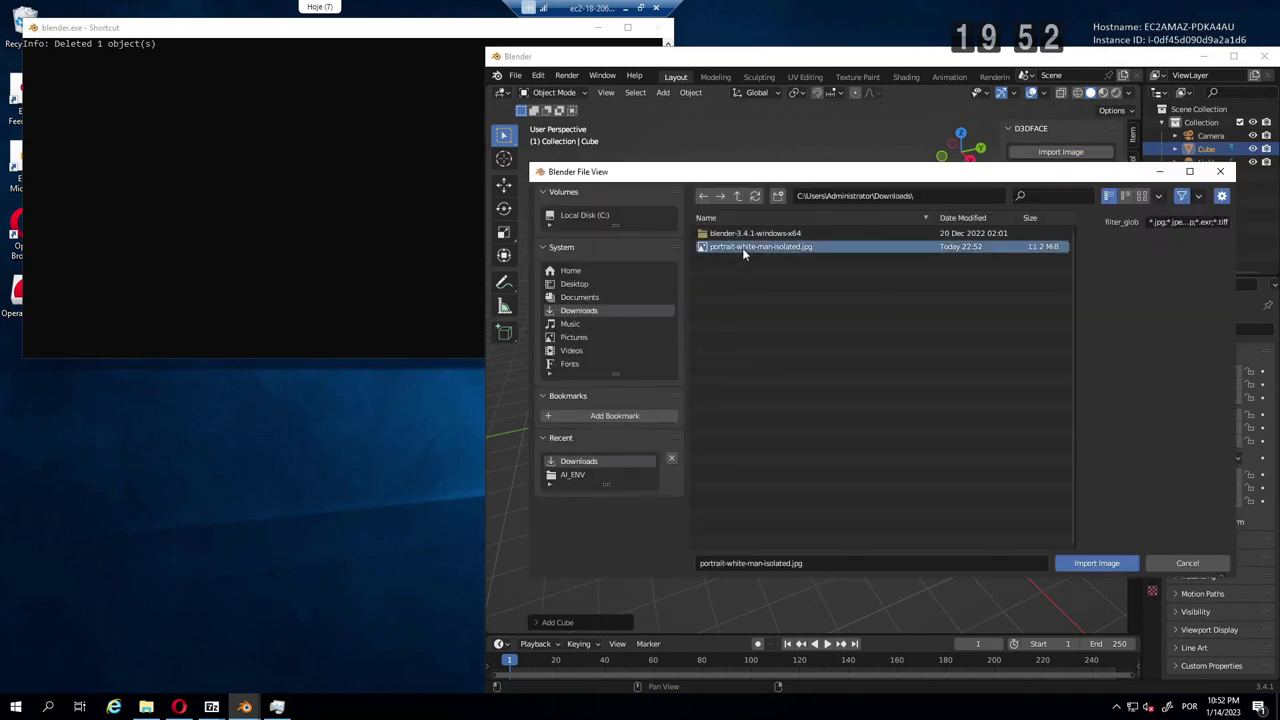
left_click(1142, 196)
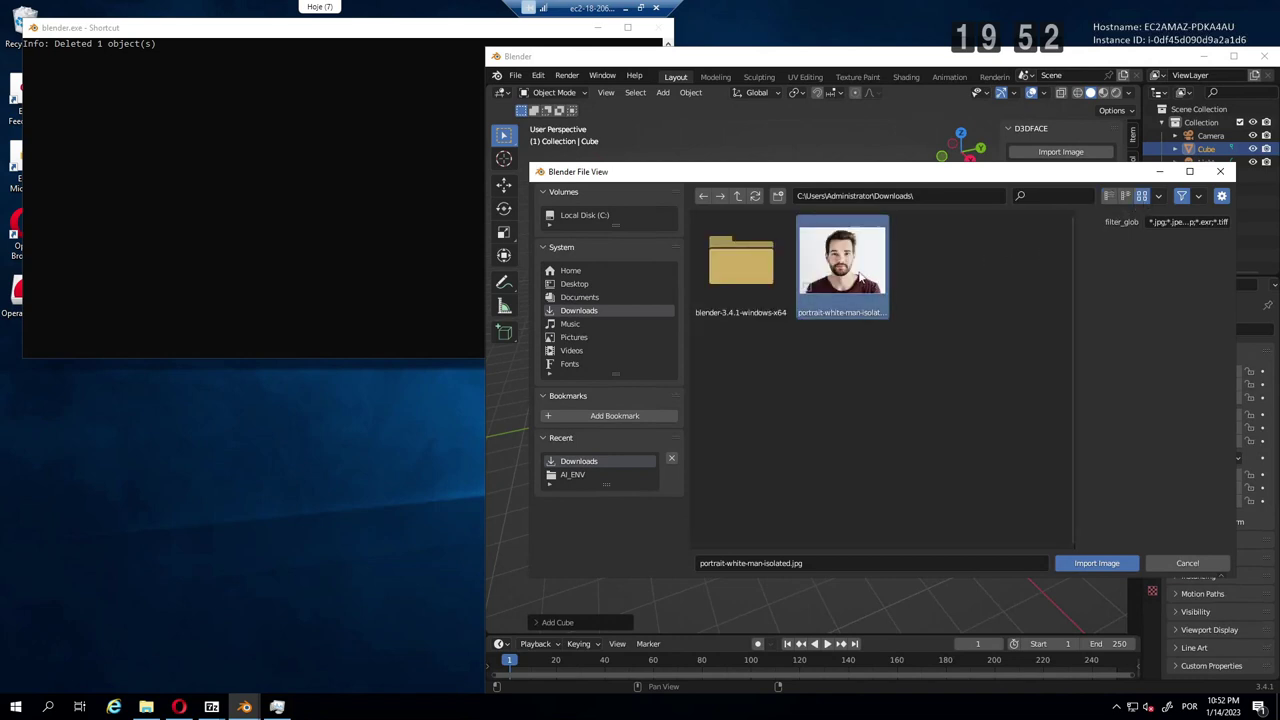
left_click(1097, 563)
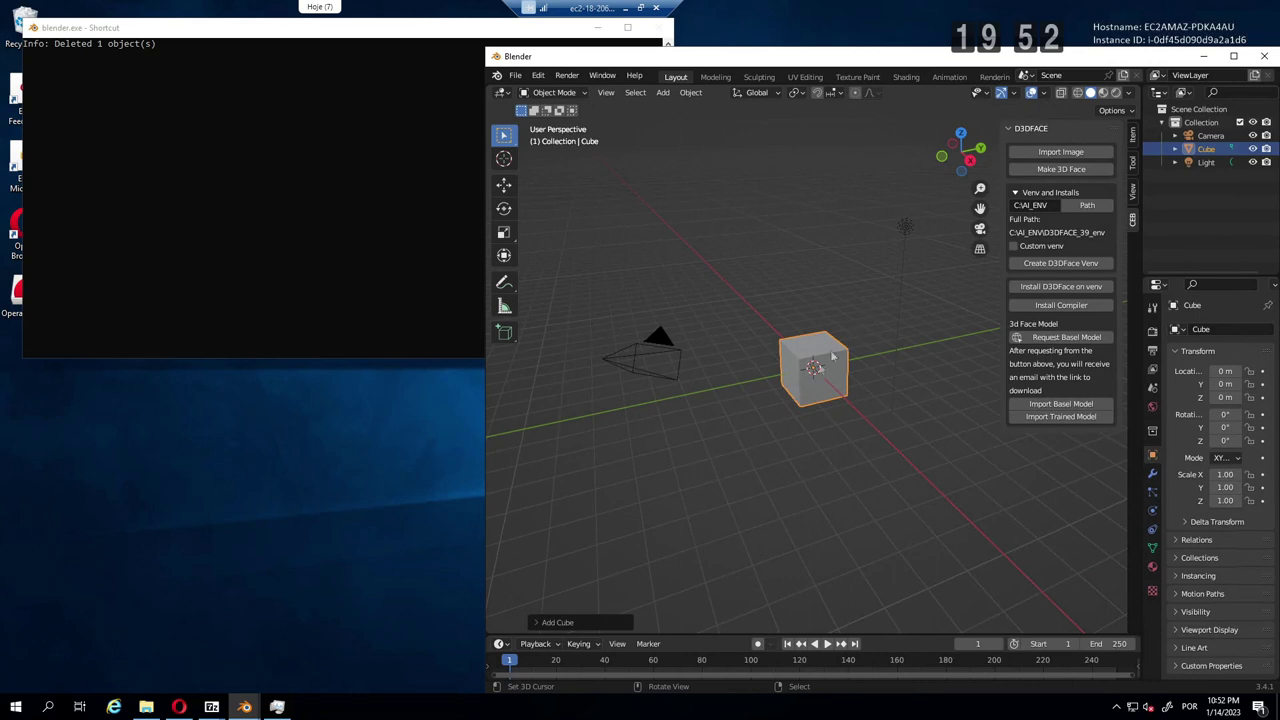
key("Delete")
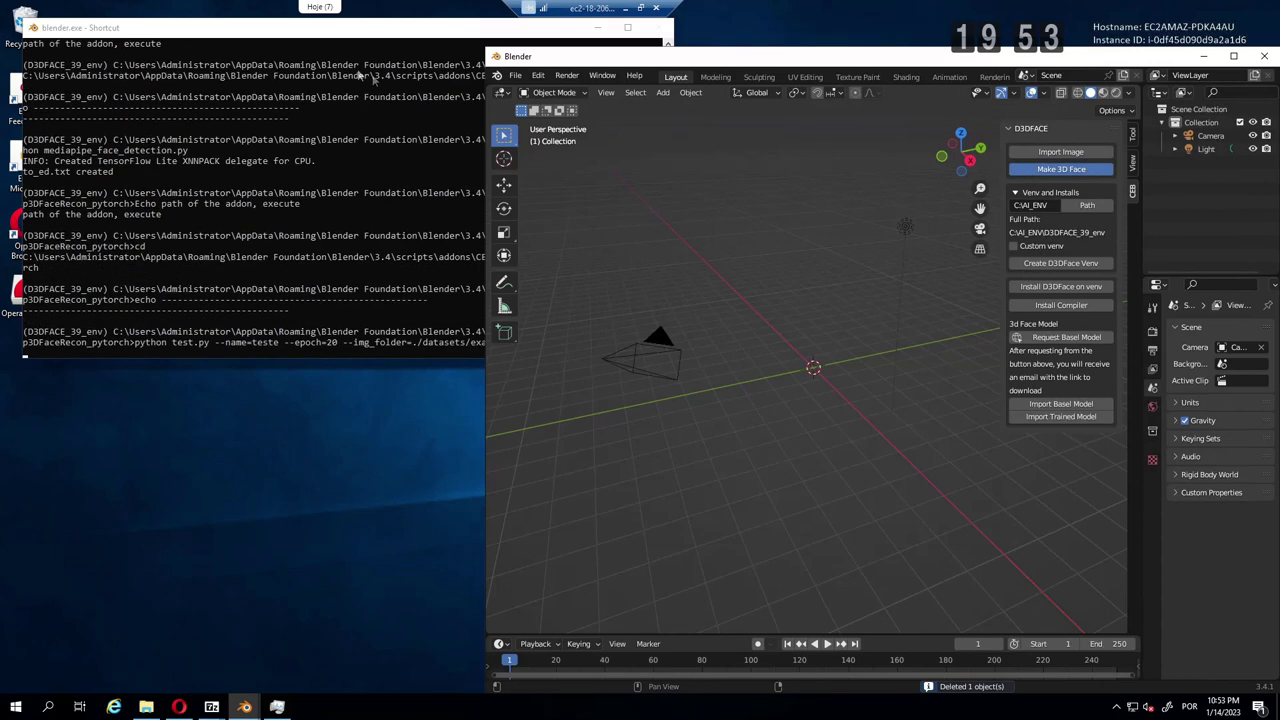
Step: Check the reconstruction console, then orbit, zoom and pan around the textured to_3d face mesh
left_click(341, 40)
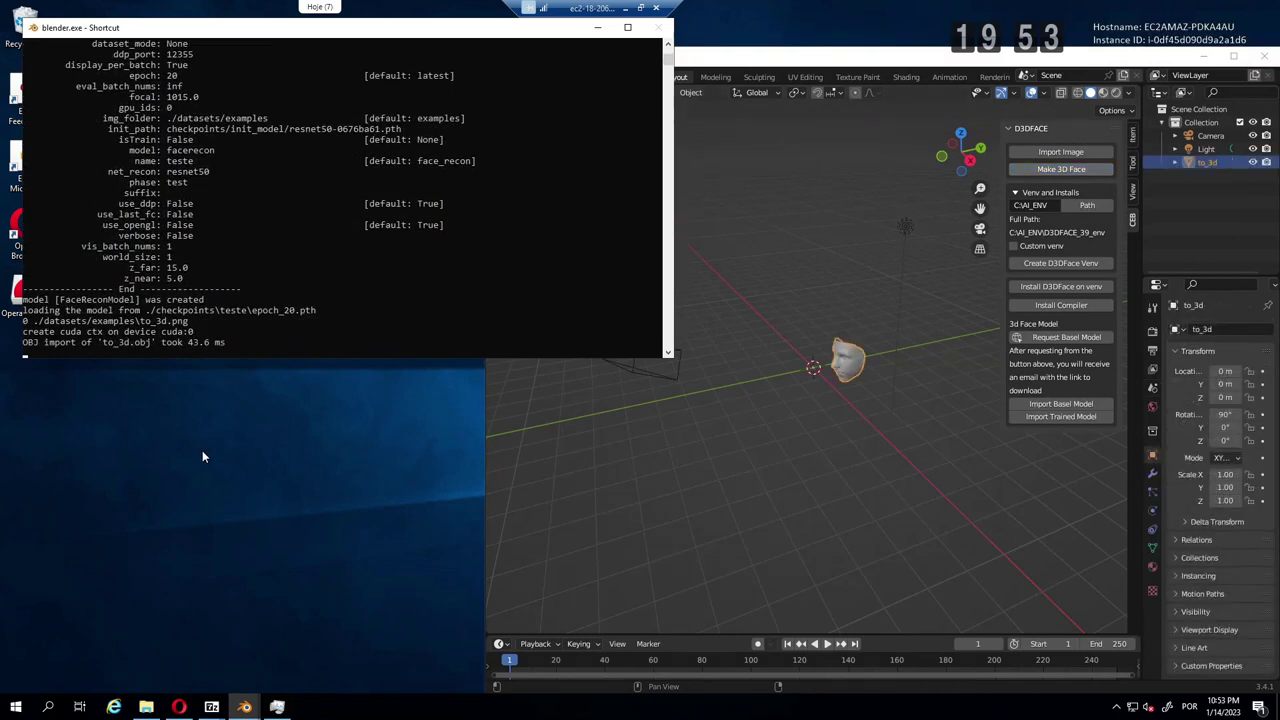
mouse_move(838, 443)
middle_mouse_down()
mouse_move(947, 421)
mouse_move(906, 289)
mouse_move(1033, 190)
middle_mouse_up()
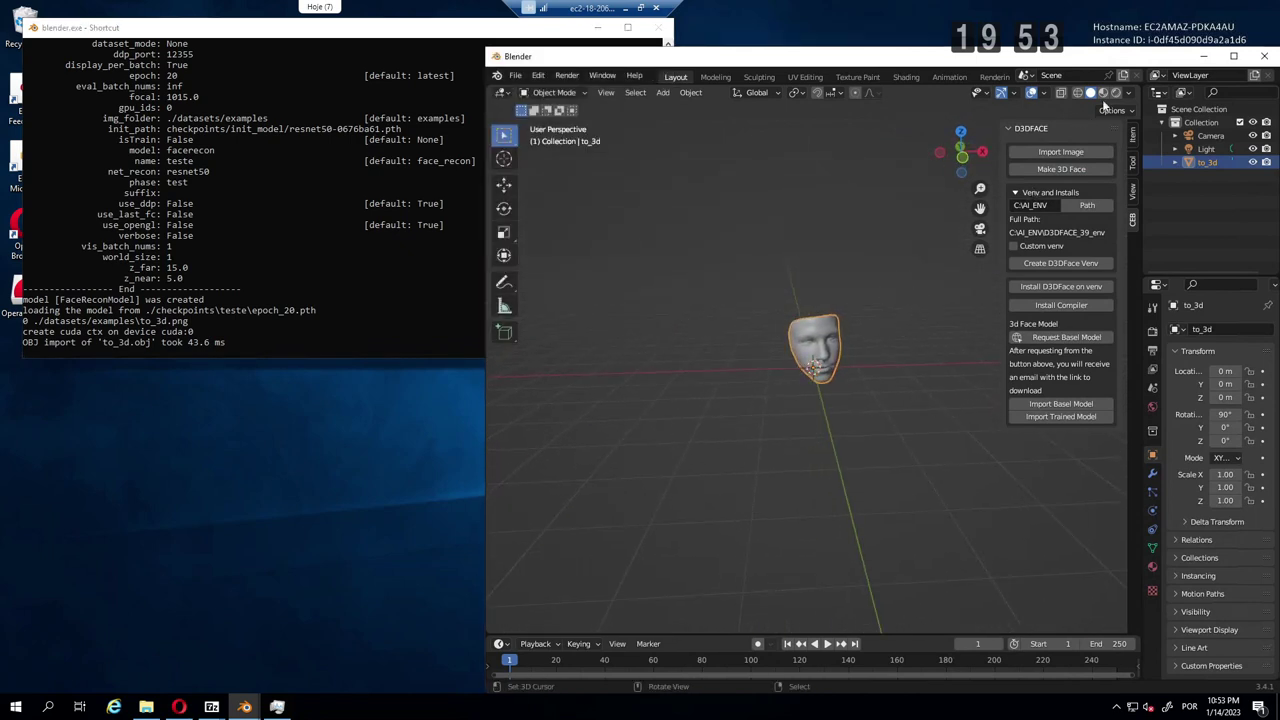
scroll(845, 374, "up", 2)
scroll(845, 374, "up", 3)
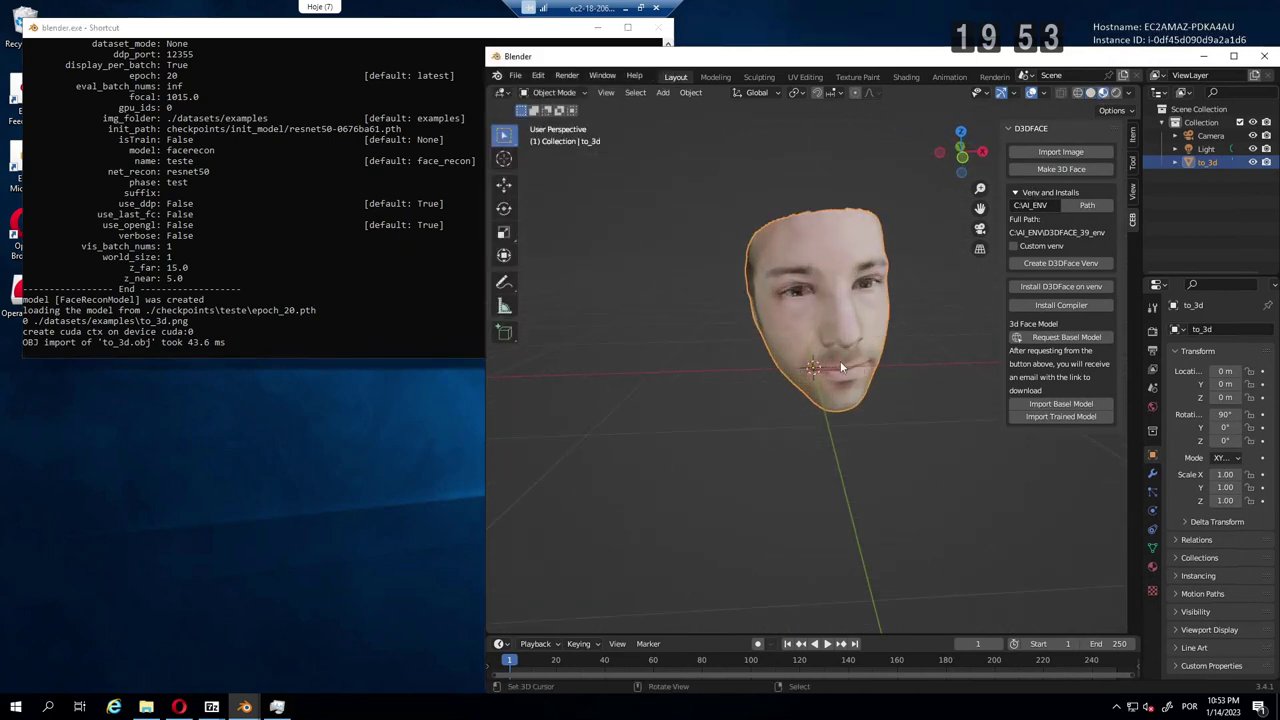
middle_click_drag(845, 374, 779, 361)
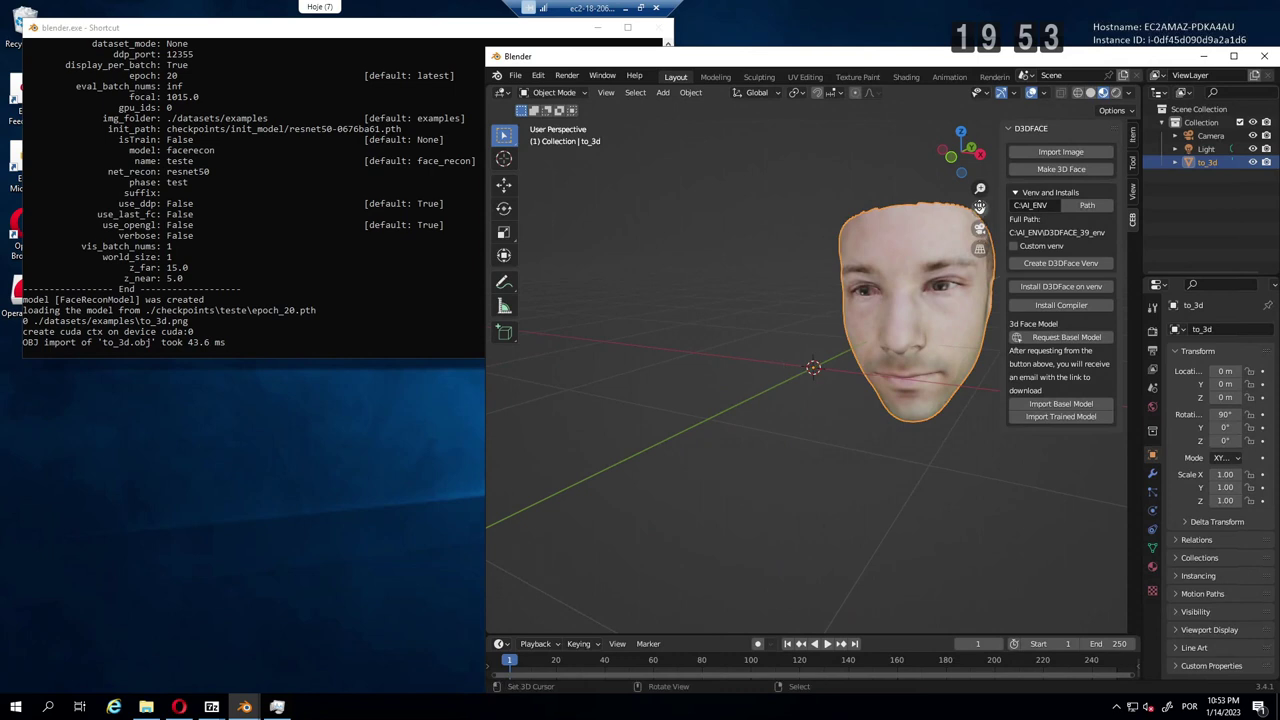
left_click_drag(980, 207, 861, 202)
left_click_drag(980, 207, 858, 353)
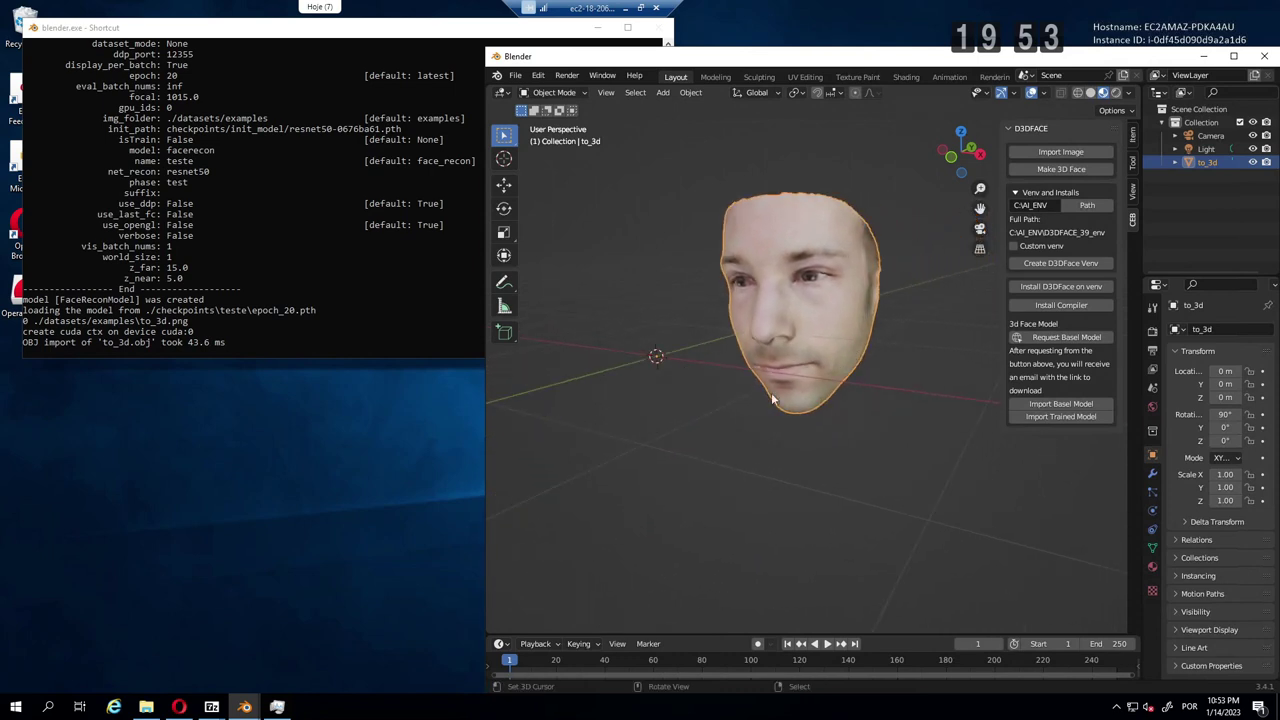
mouse_move(772, 399)
middle_mouse_down()
mouse_move(887, 382)
mouse_move(751, 408)
middle_mouse_up()
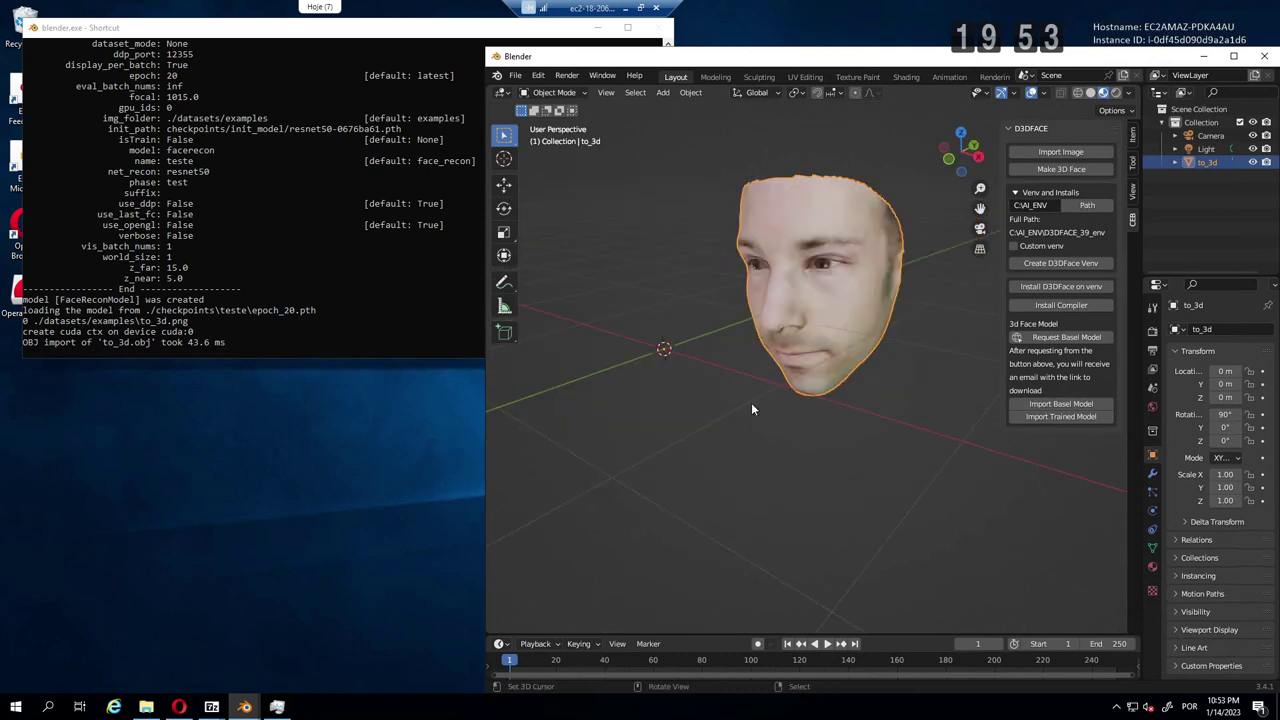